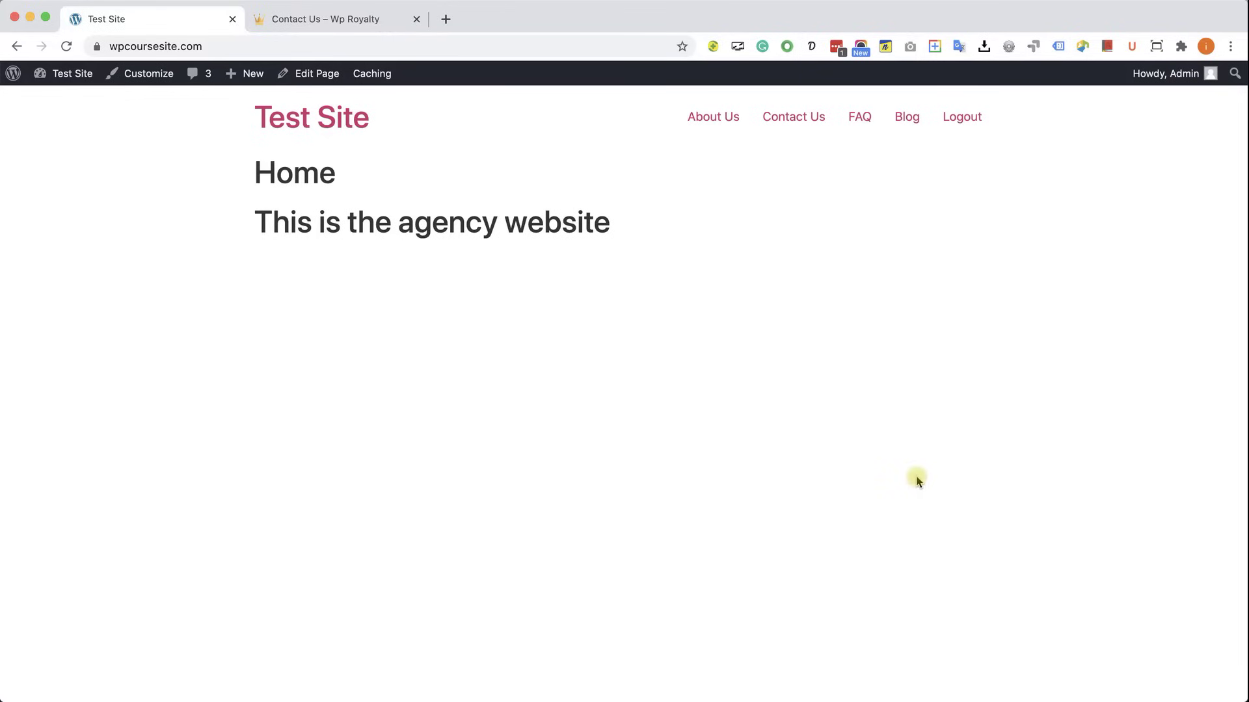
- Compare the client's Contact Us page with the agency Test Site, then start a new blank tab
click(336, 21)
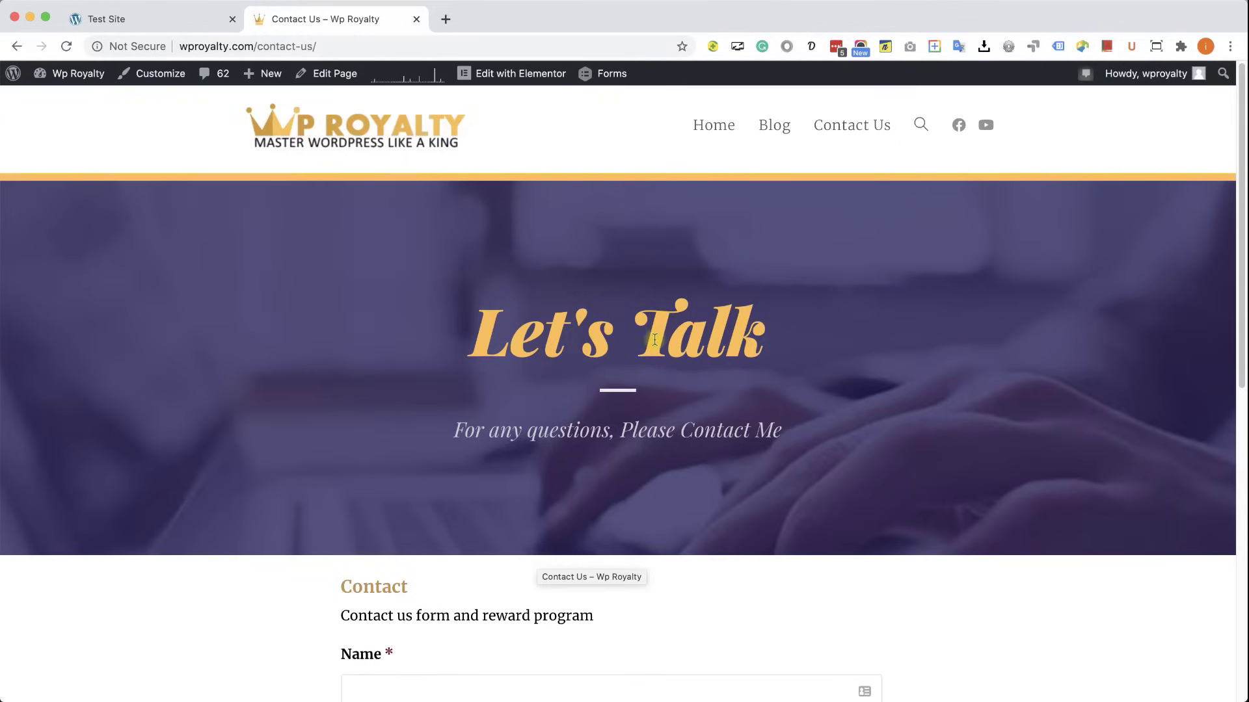
click(174, 21)
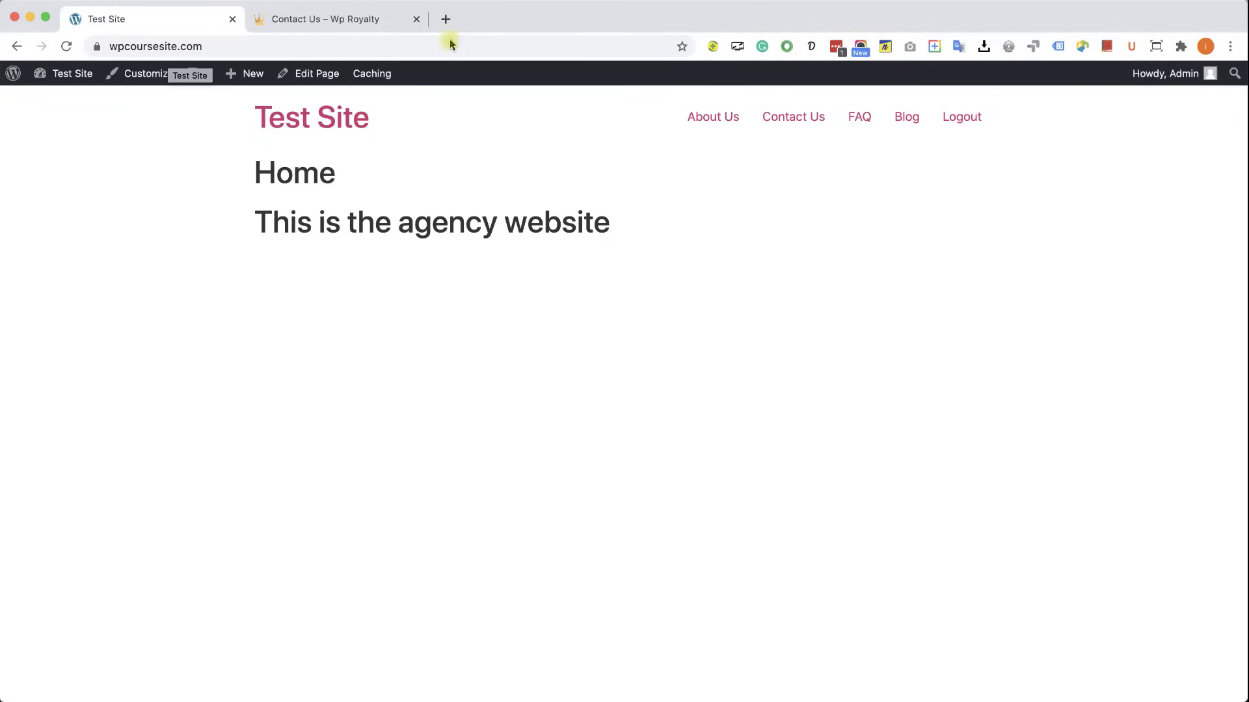
click(446, 20)
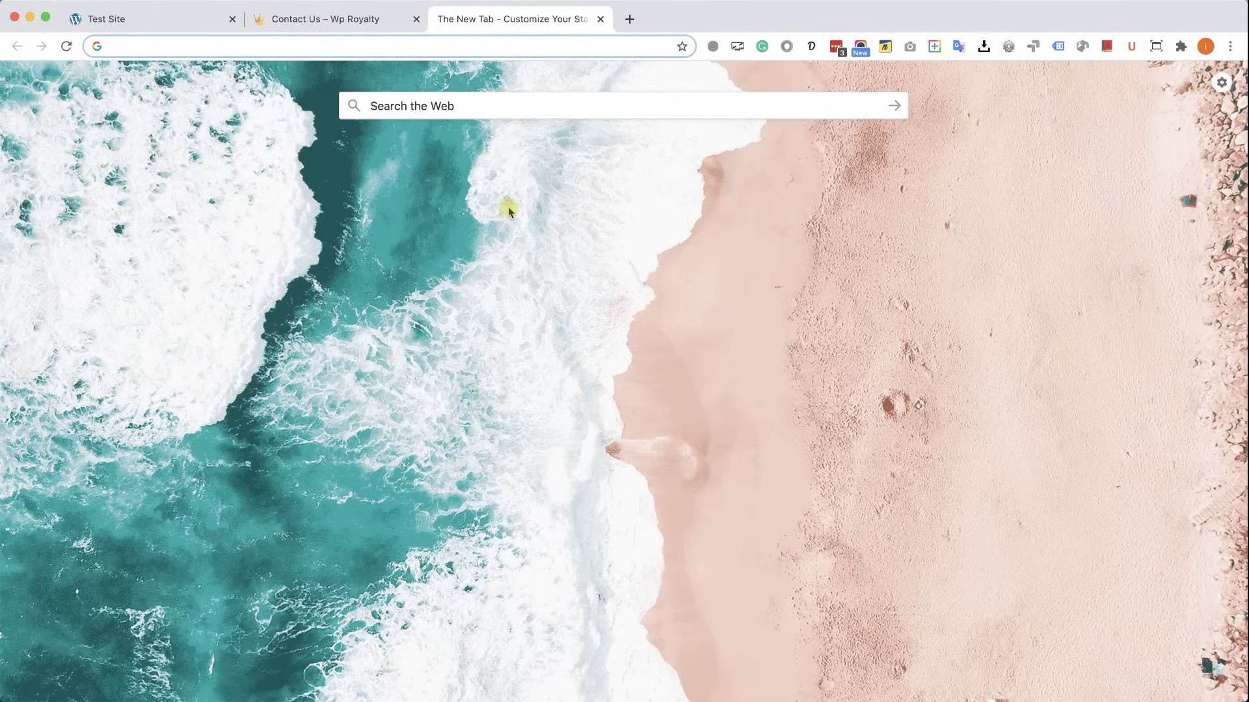
- Load pluginsforwp.com/projecthuddle and view its Pricing page with the Regular, Professional and Ultimate plans
text(pluginsforwp.com/)
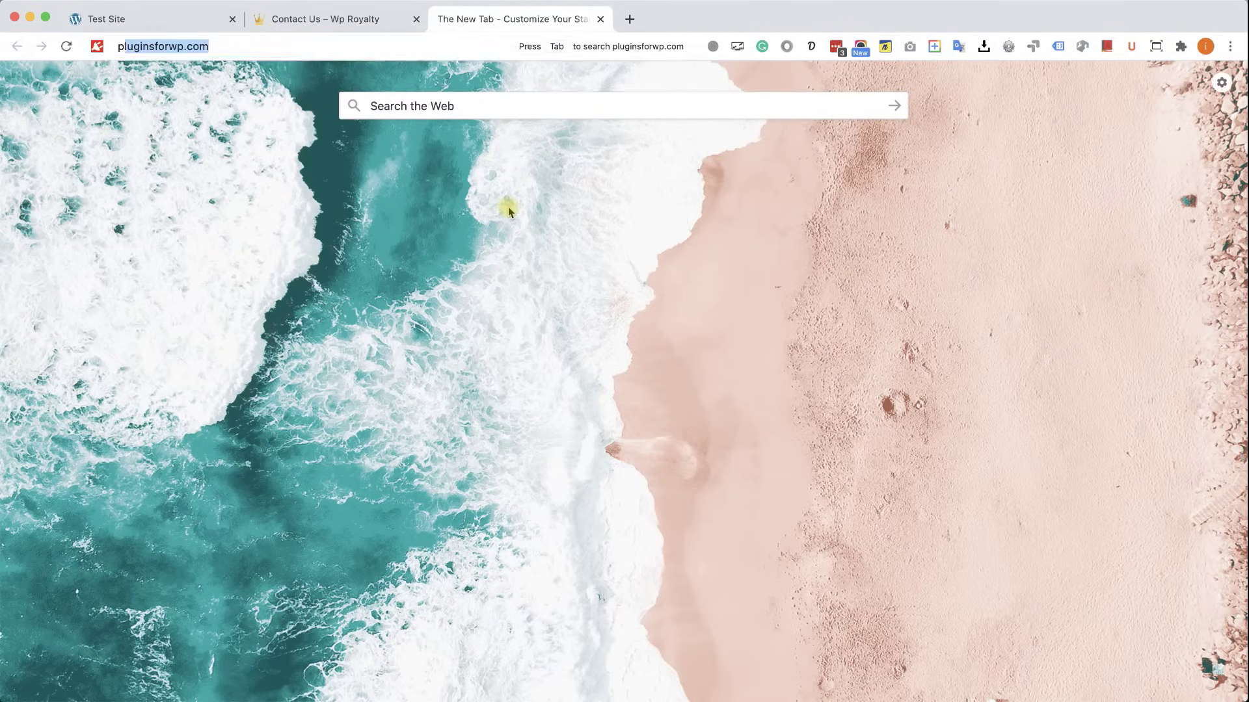
text(pro)
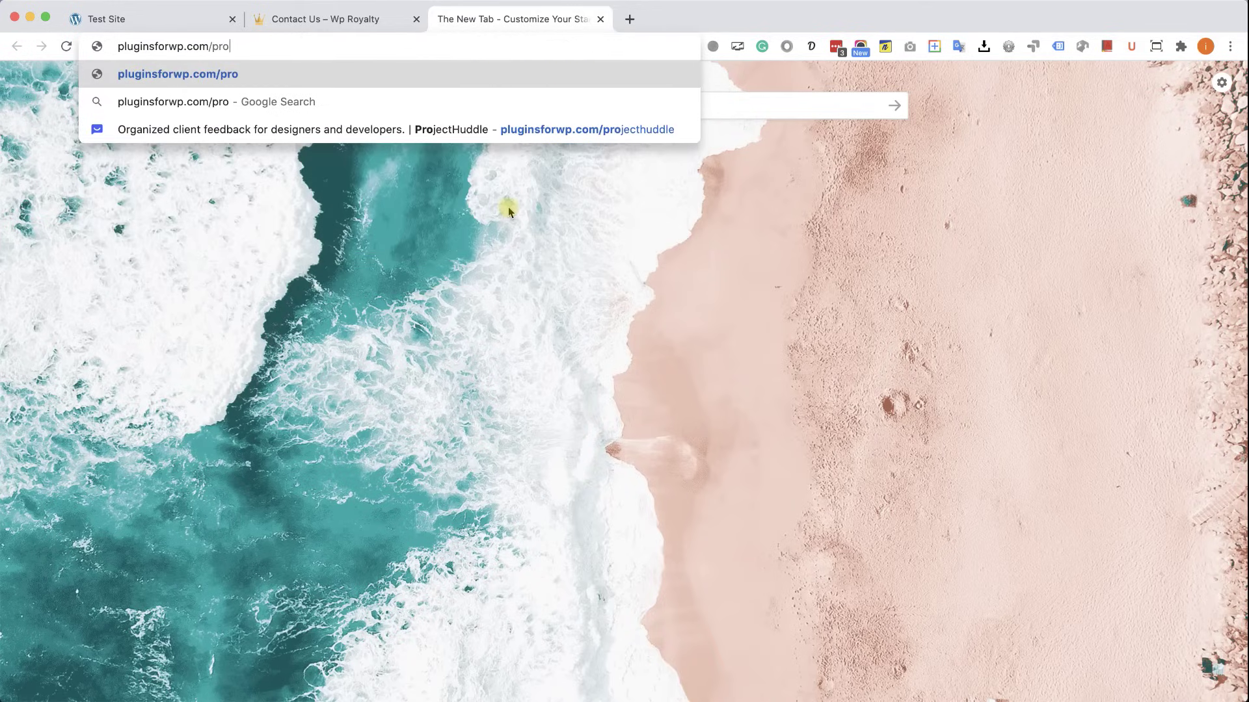
text(jecthuddle)
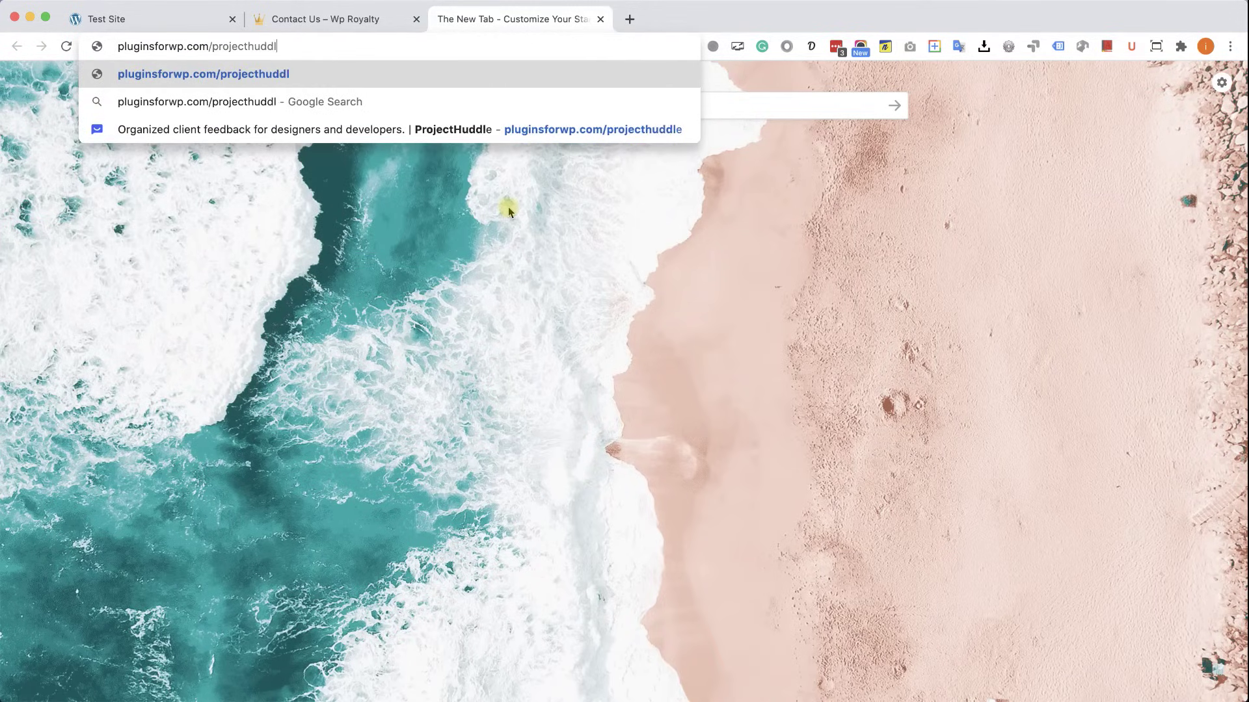
key(Return)
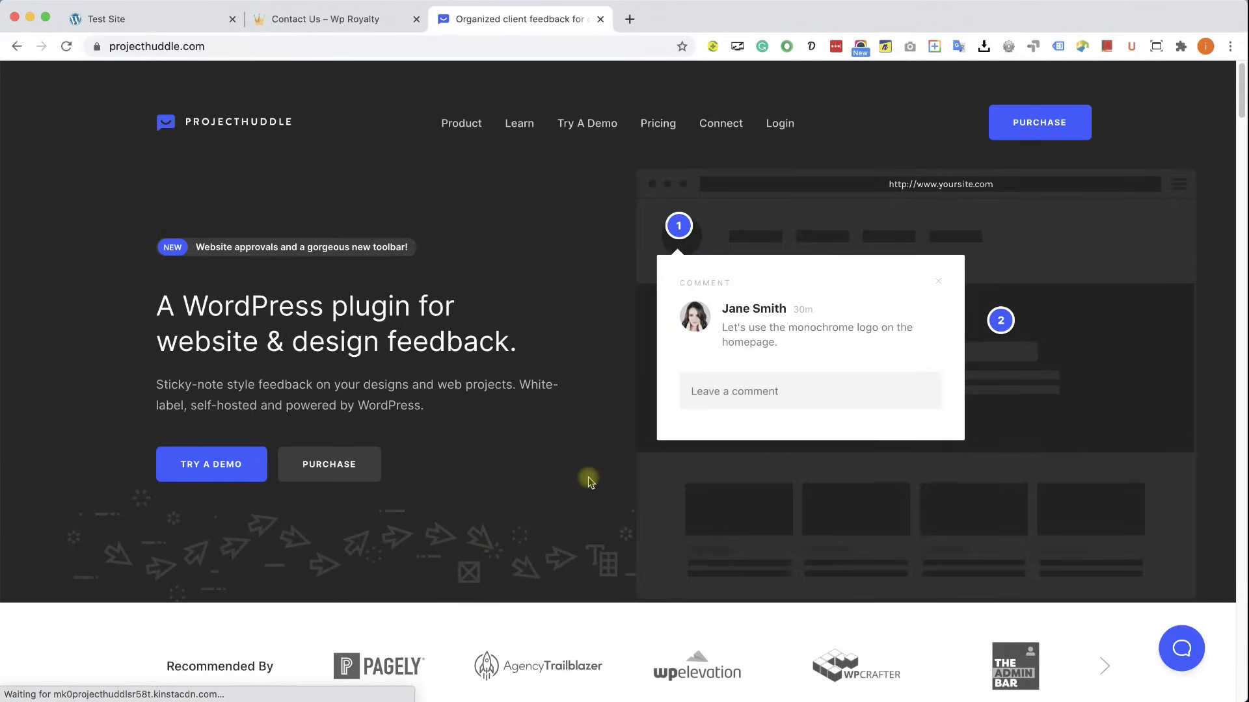
click(672, 128)
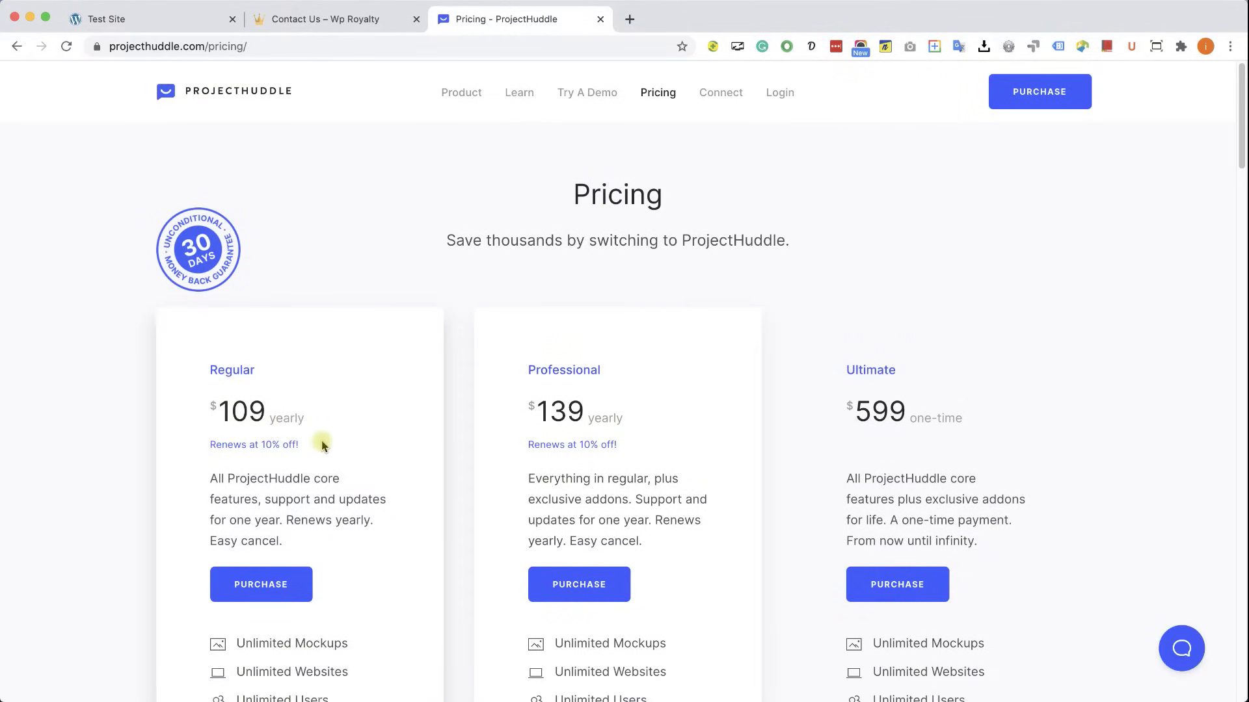
click(307, 51)
- Search pluginsforwp.com for 'huddle', view the $4.99 ProjectHuddle plugin page, then close that tab
text(pluginsforwp.com)
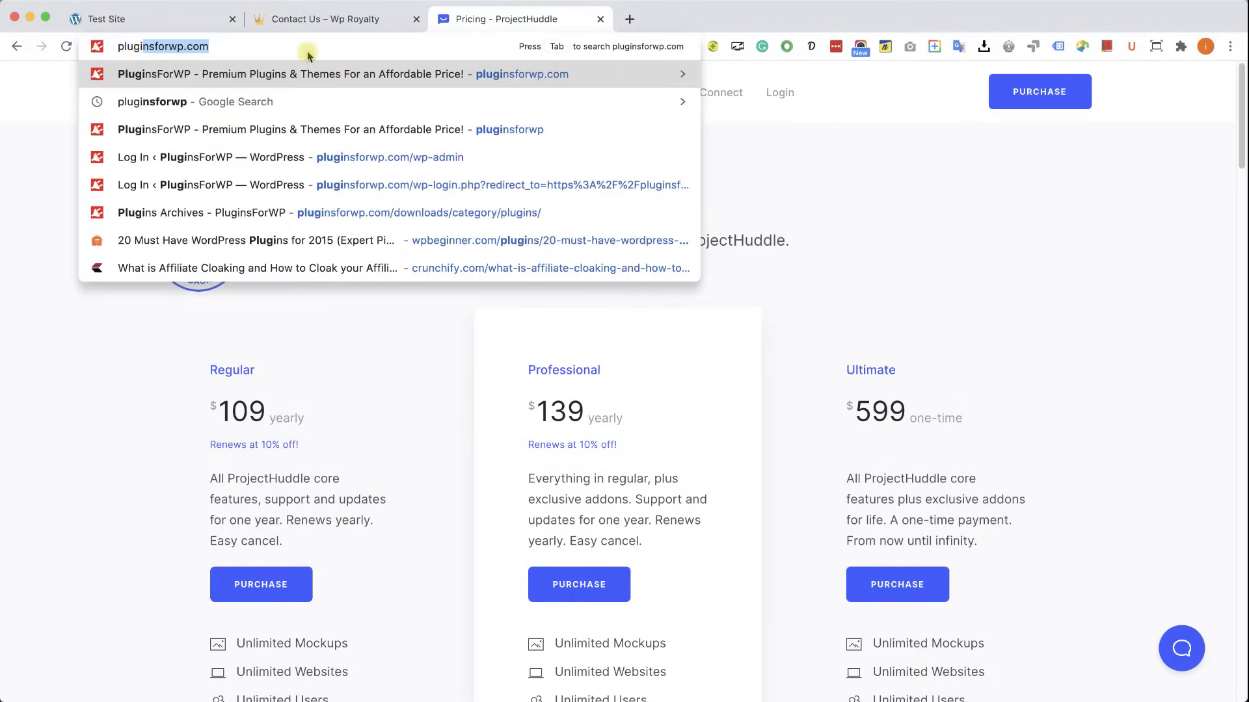
key(Return)
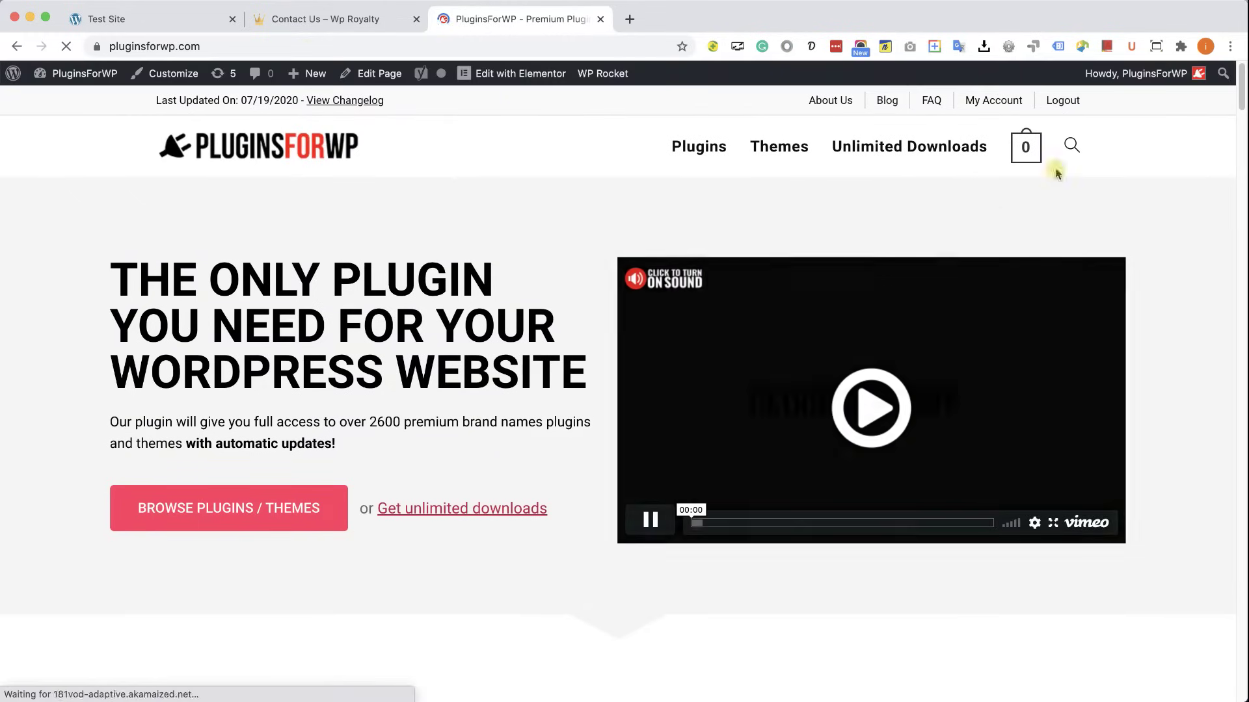
click(1071, 144)
text(huddle)
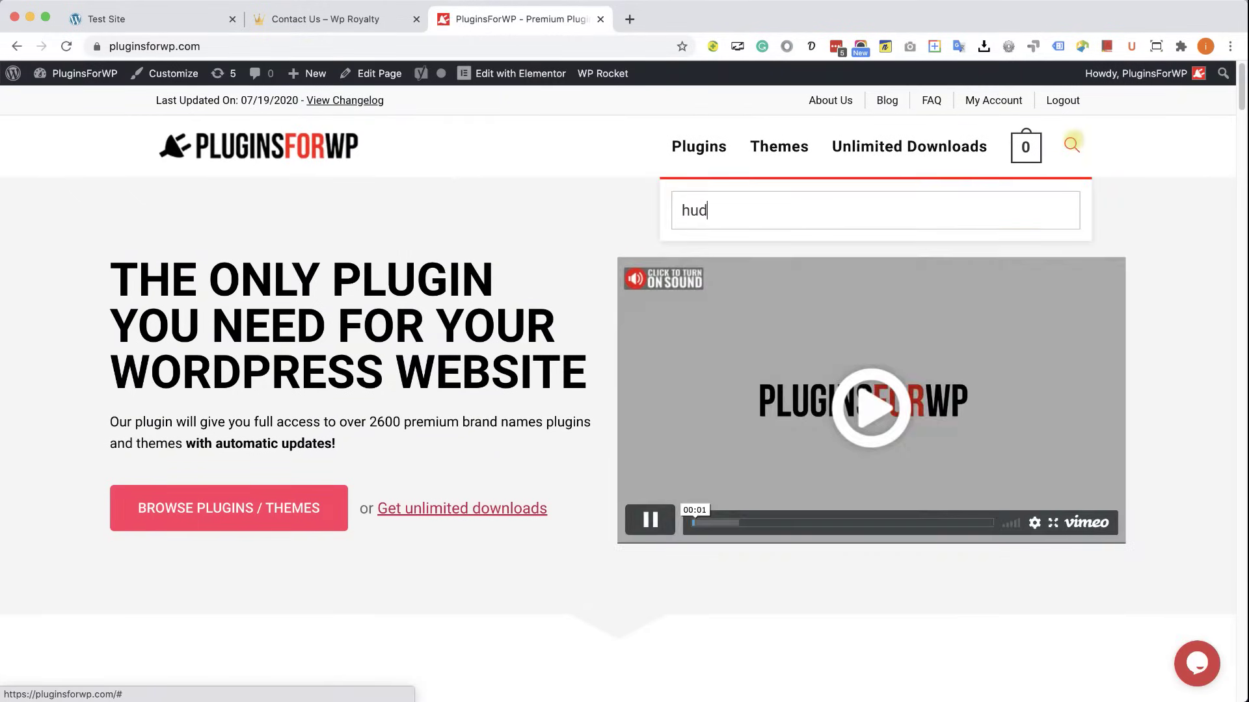
key(Return)
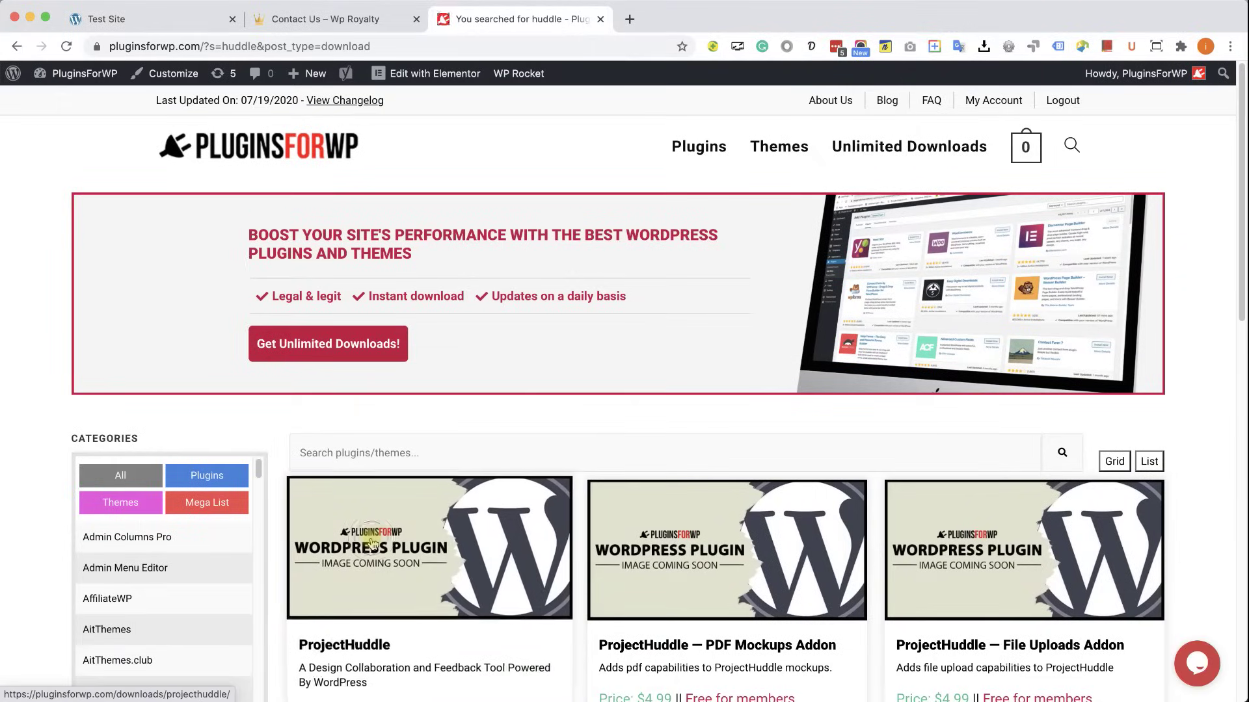
click(375, 540)
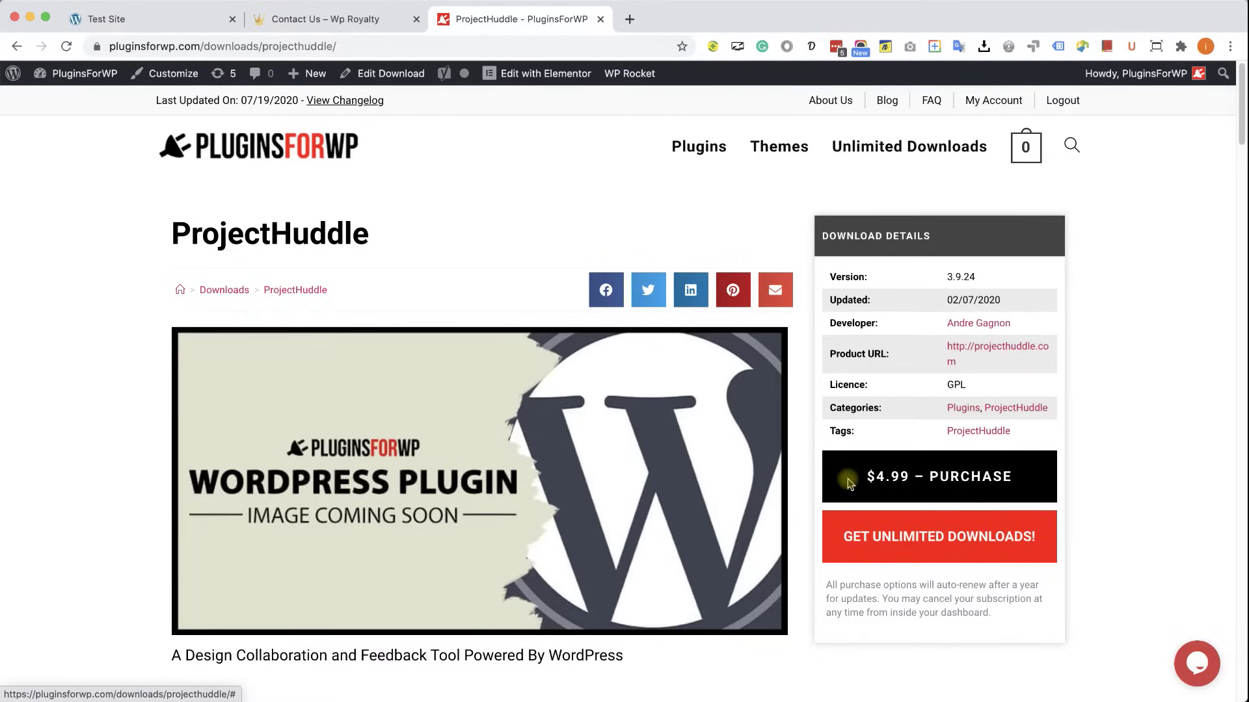
click(600, 19)
- In the Test Site admin, view the Upload Plugin area, then open ProjectHuddle's empty Websites list
click(148, 22)
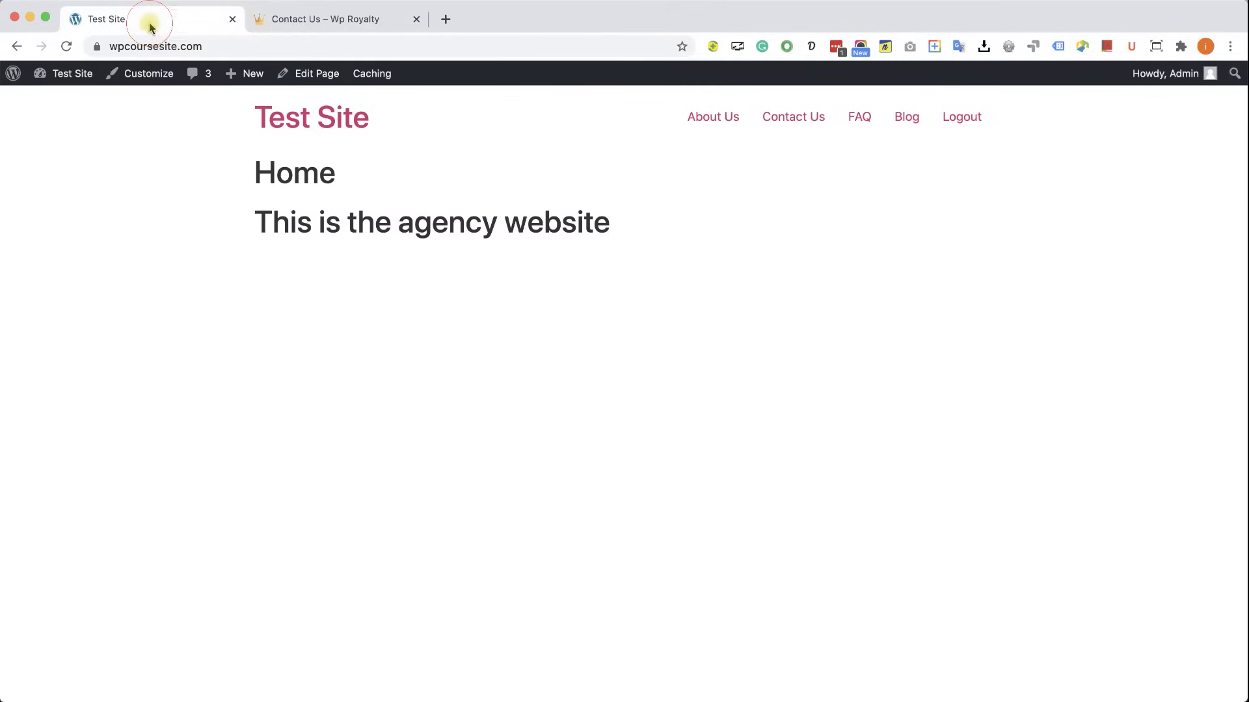
mouse_move(77, 81)
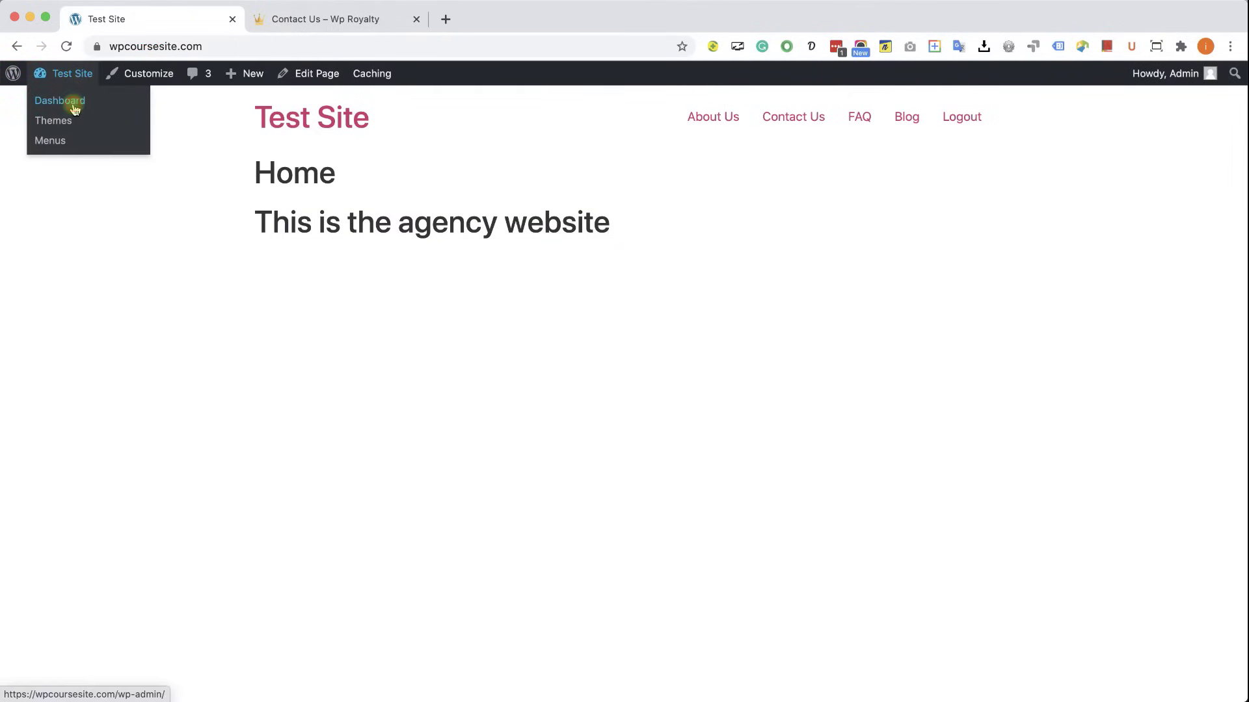
click(120, 139)
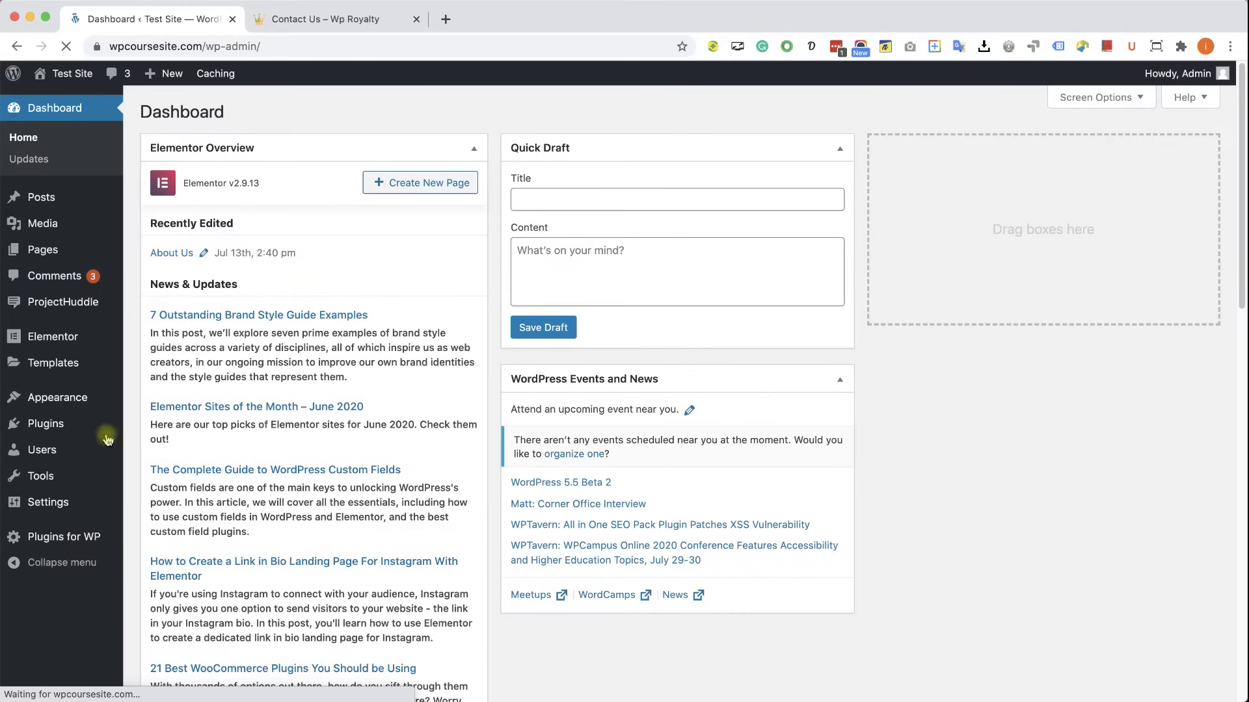
mouse_move(42, 434)
click(151, 448)
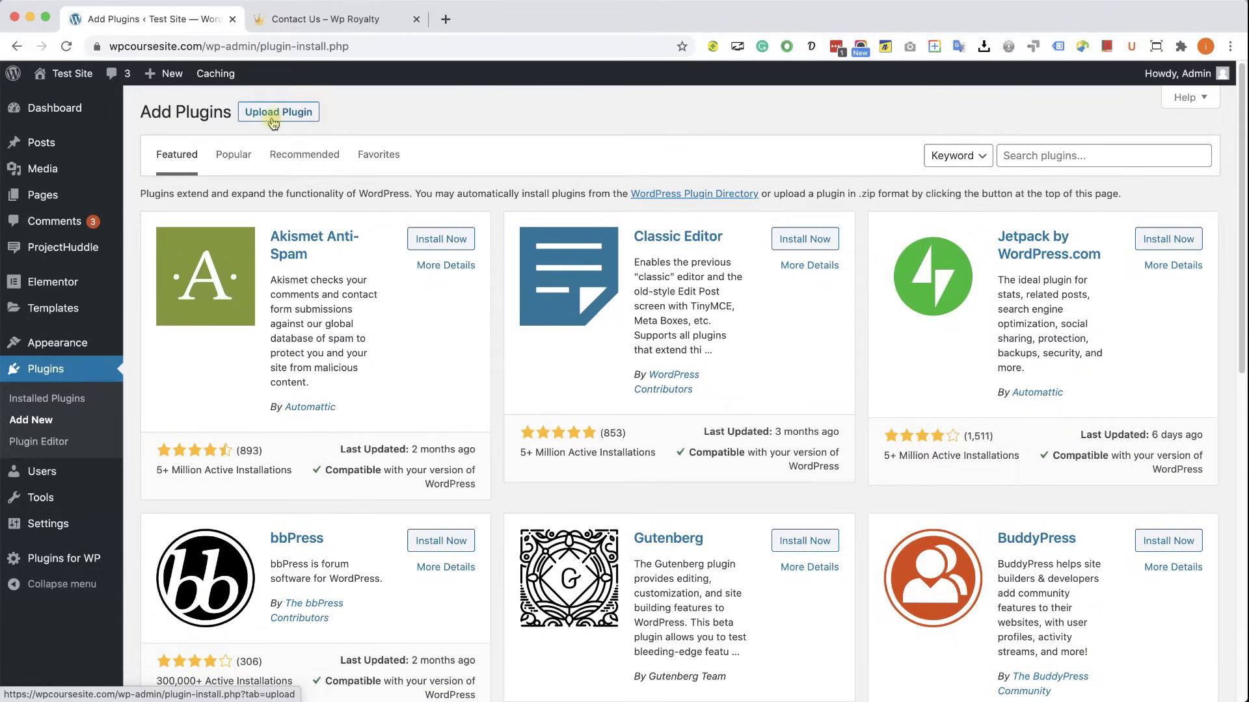
click(274, 122)
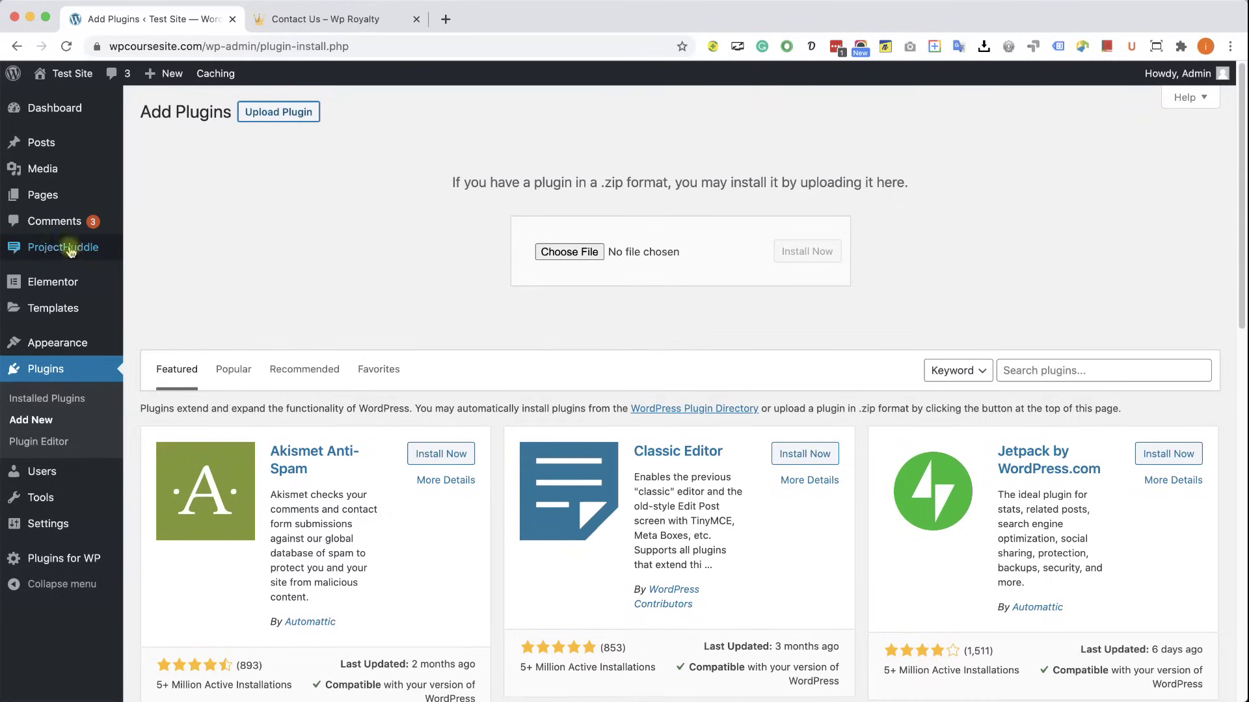
mouse_move(53, 252)
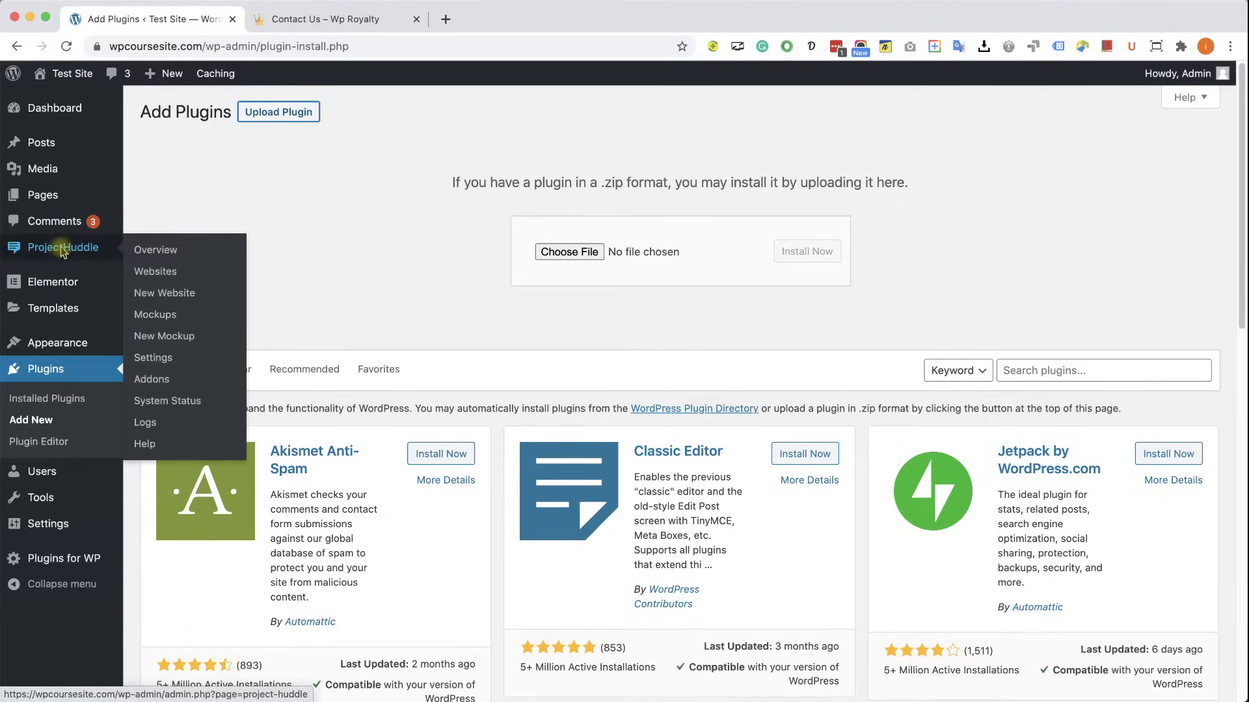
click(156, 274)
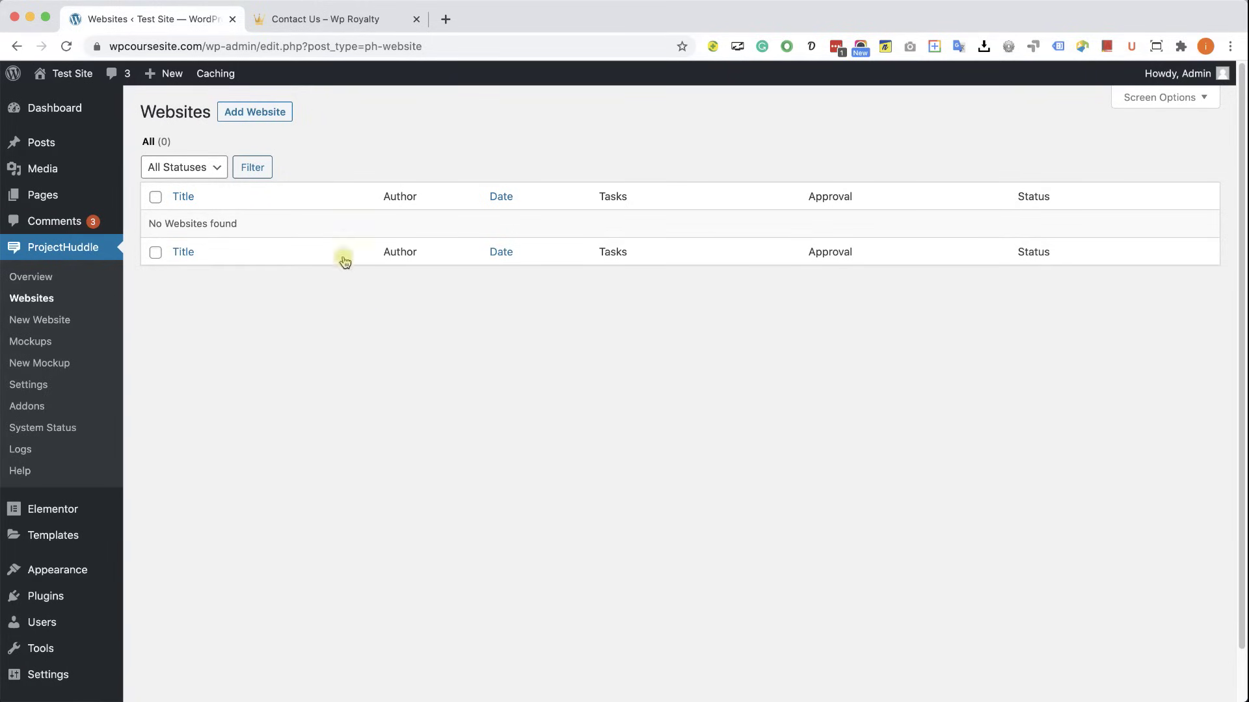
- Add a new ProjectHuddle website, replacing the Auto Draft title with WPRoyalty
click(281, 117)
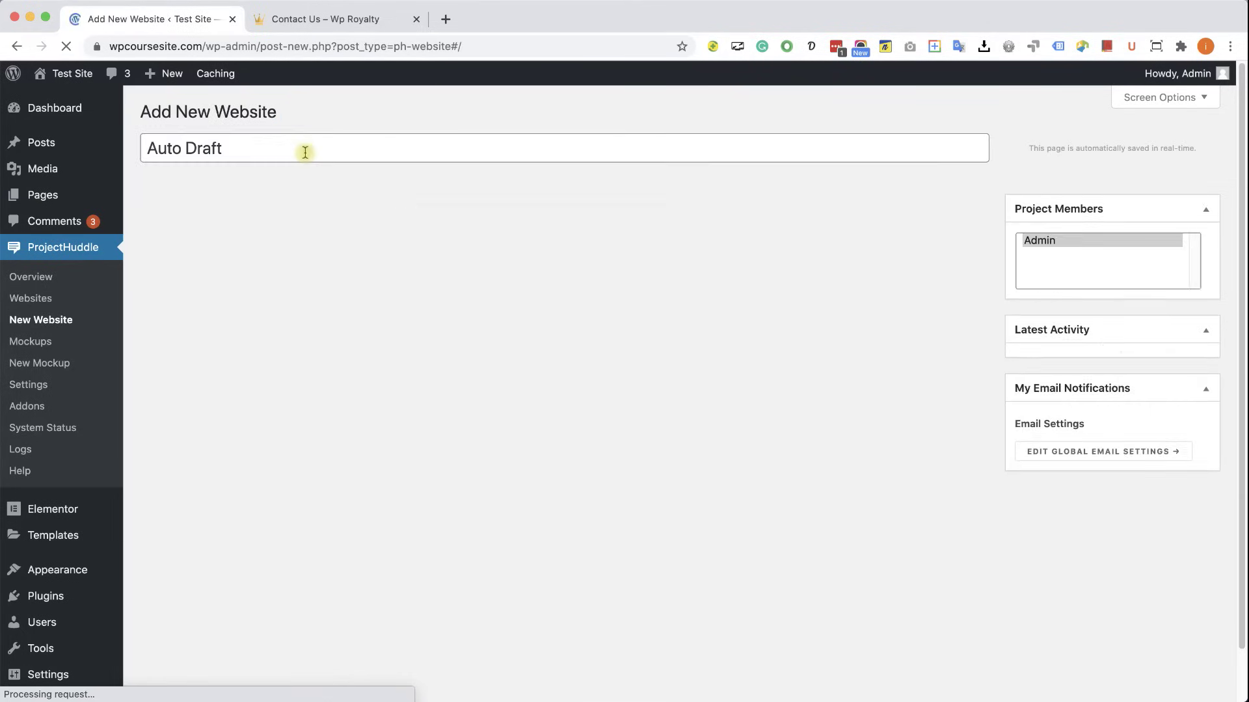
triple_click(239, 145)
text(WPRoyalty)
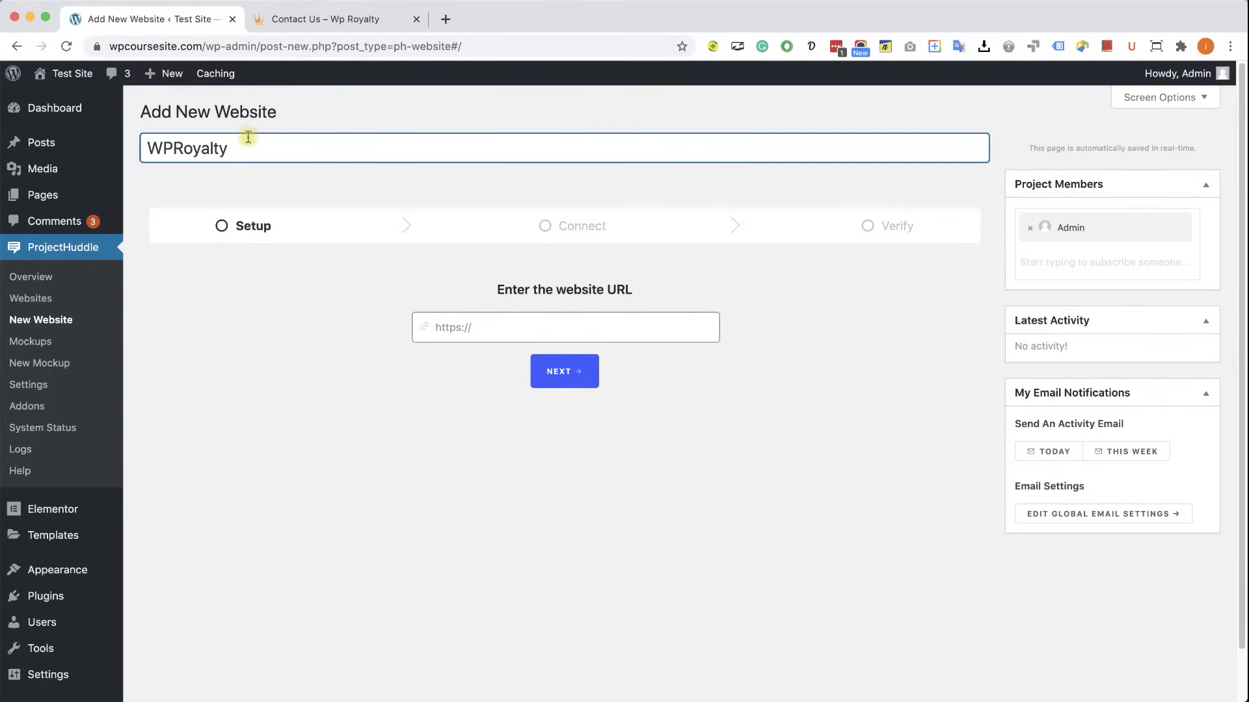
click(303, 24)
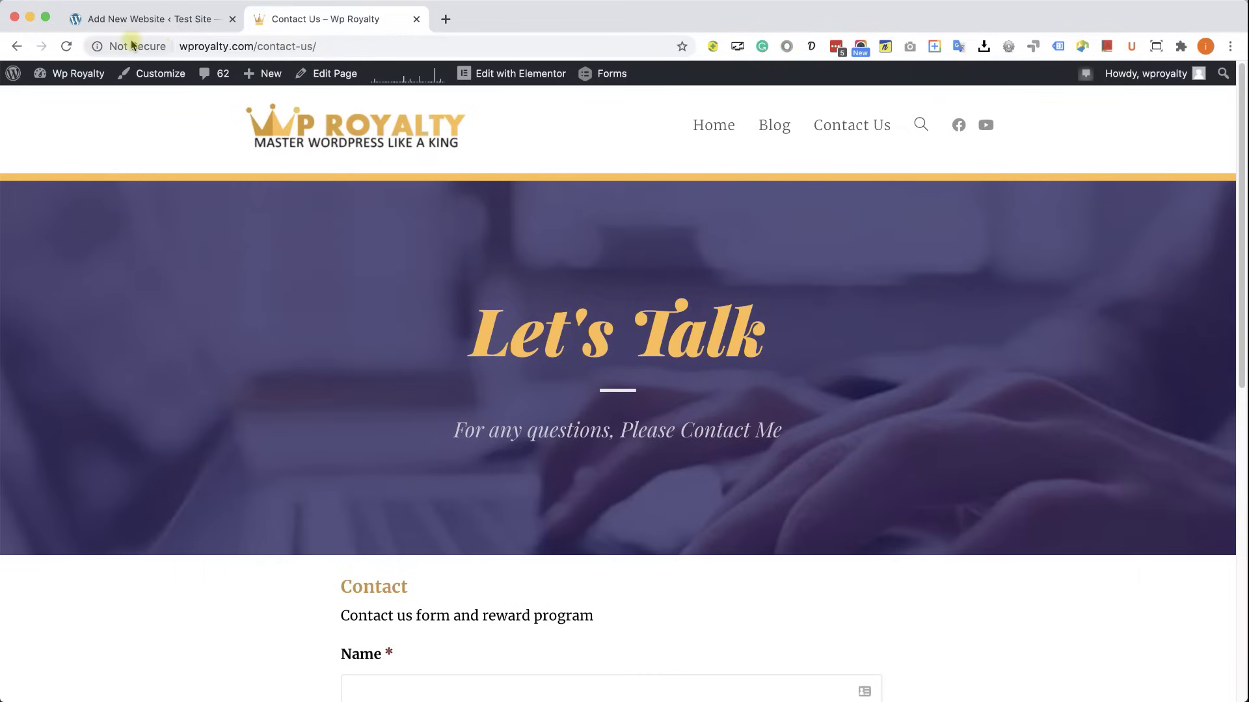
click(219, 46)
click(260, 46)
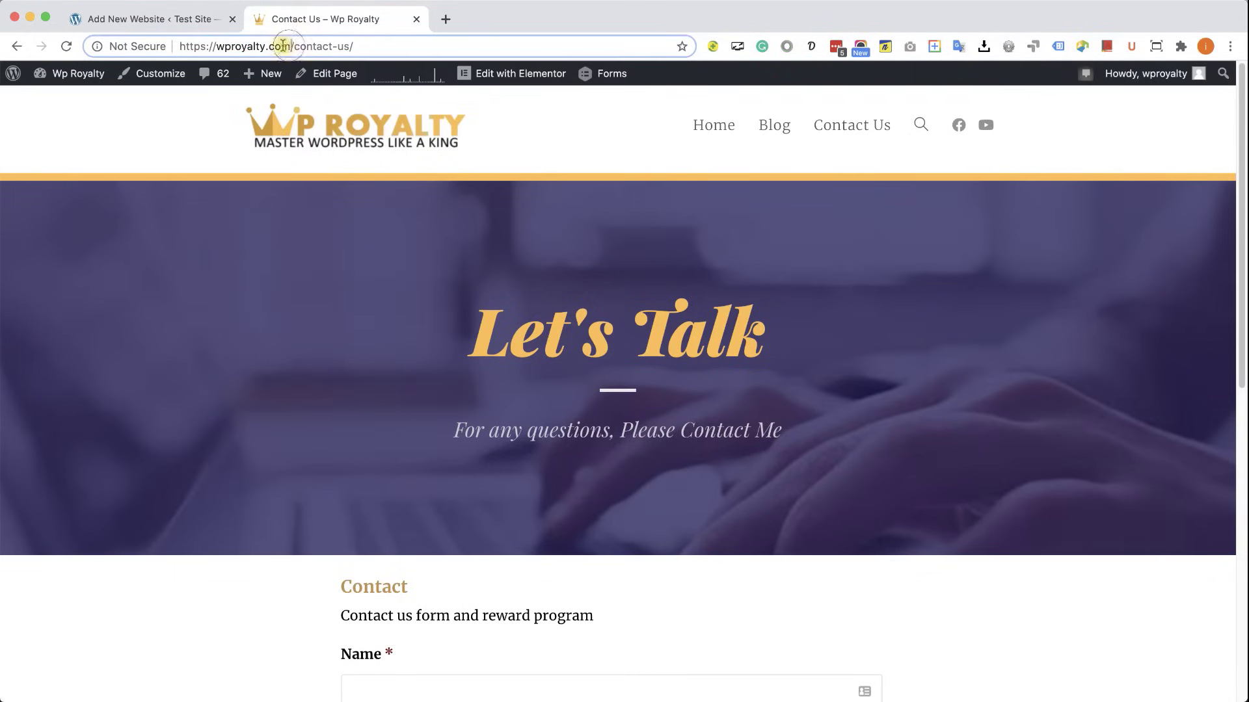
drag(291, 47, 166, 45)
key(super+c)
key(ctrl+shift+Tab)
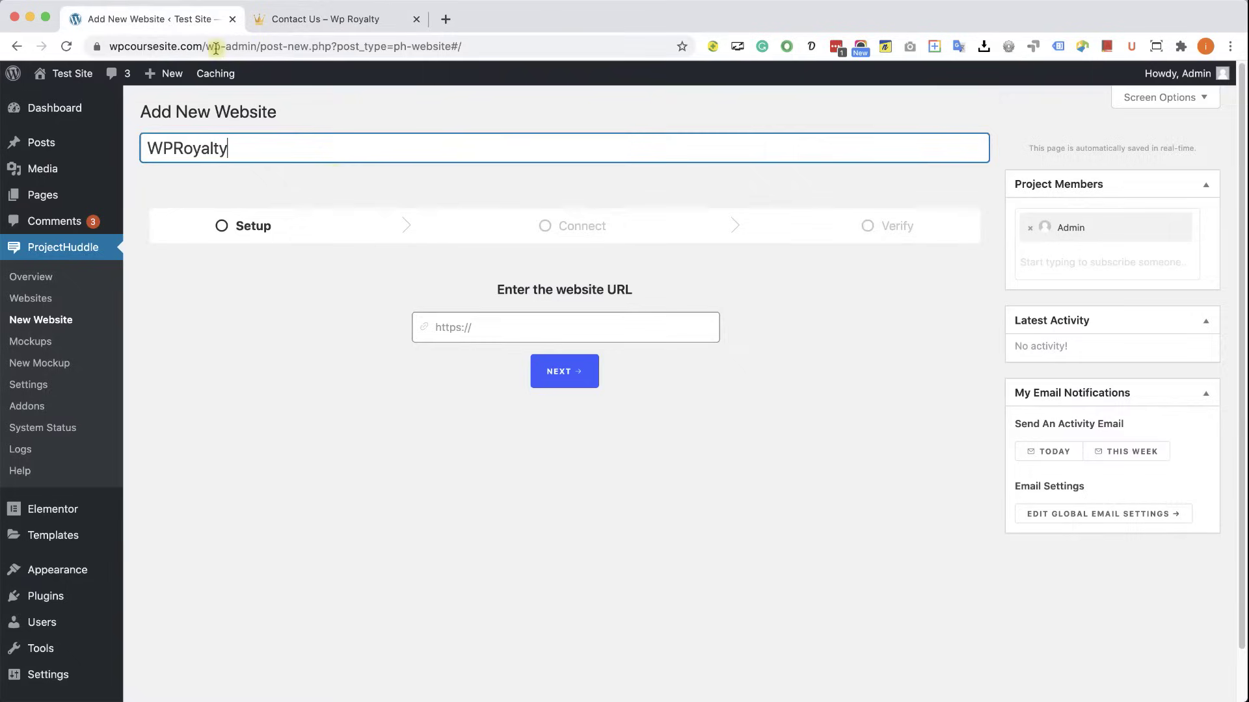
click(479, 332)
key(super+v)
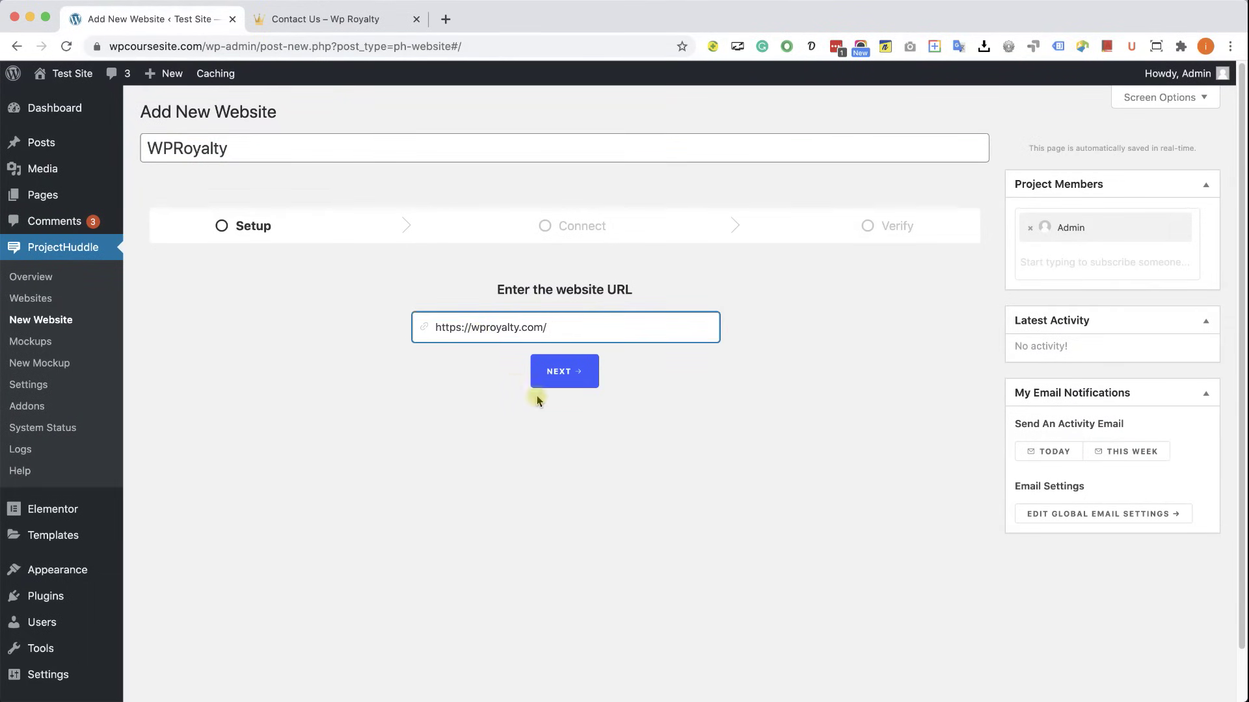
- Advance to the Connect step, mark the site as WordPress, and choose manual connection
click(564, 379)
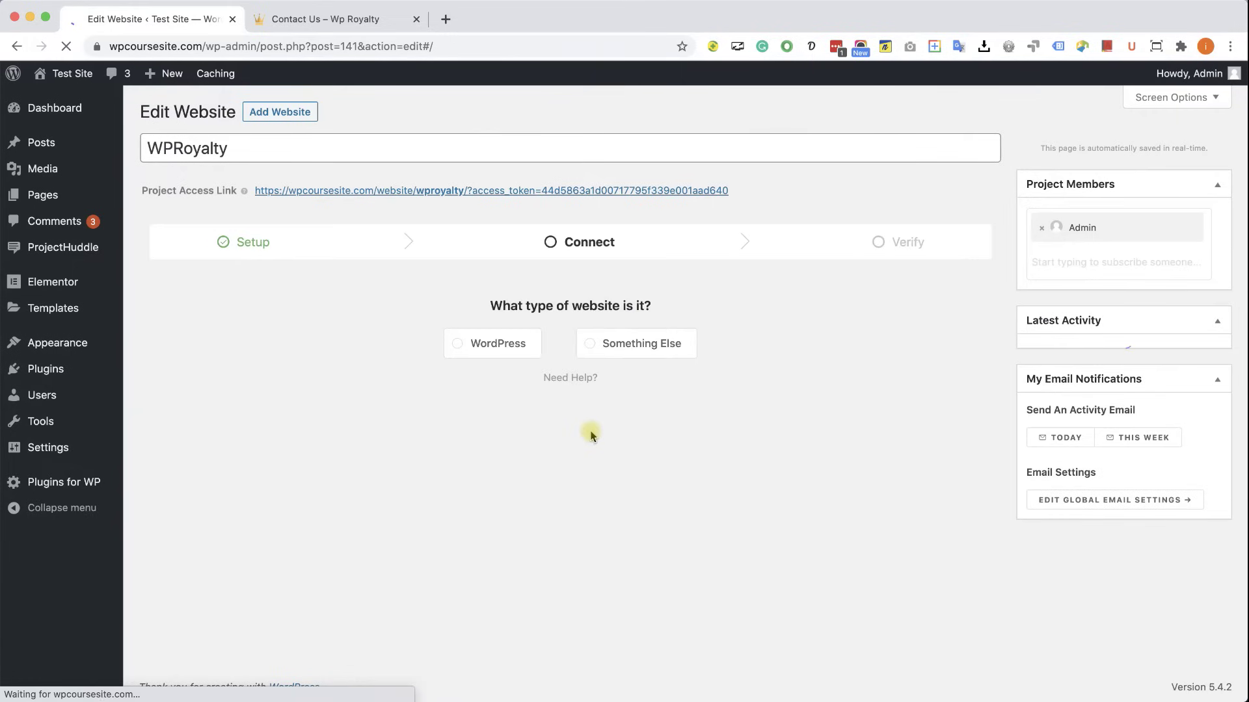
click(514, 342)
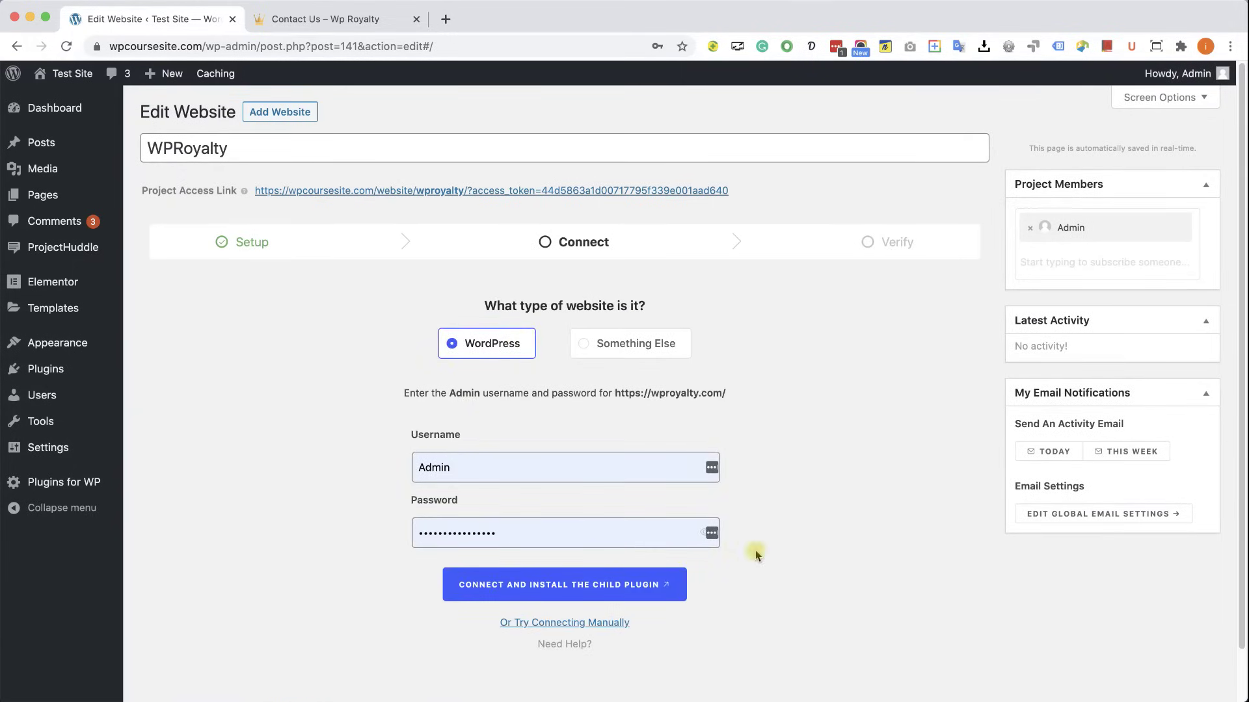
scroll(752, 552, down, 2)
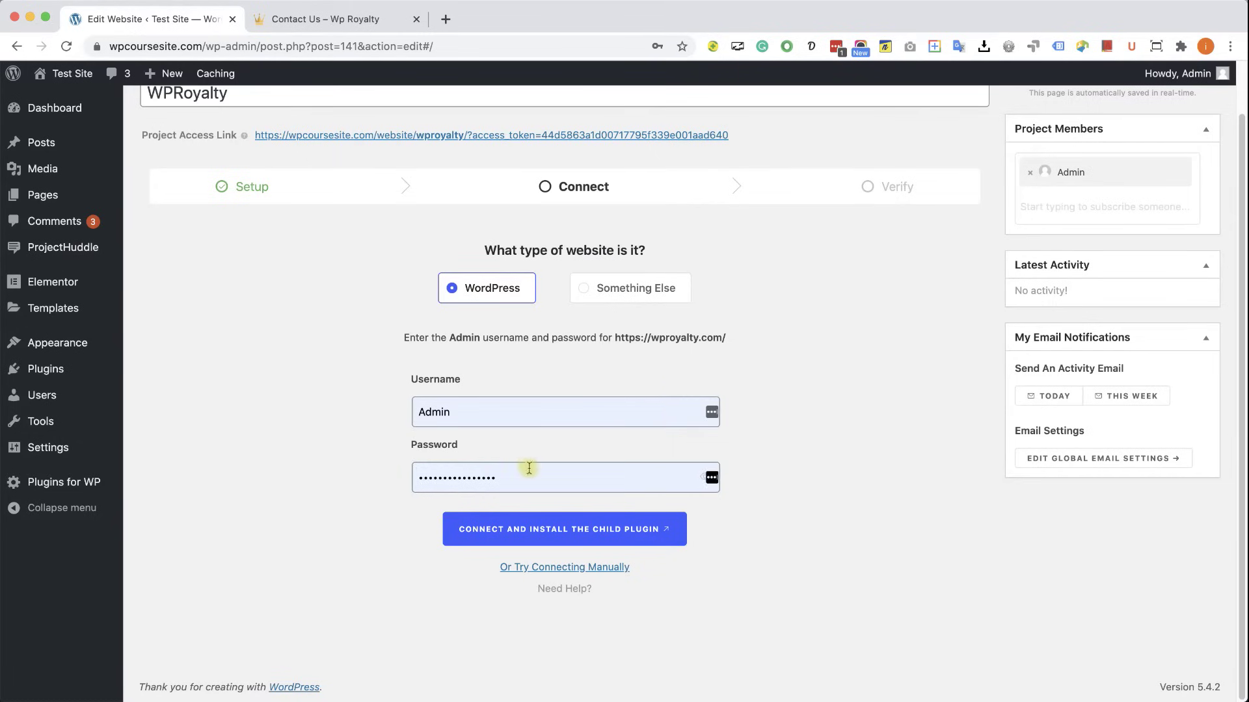
click(574, 567)
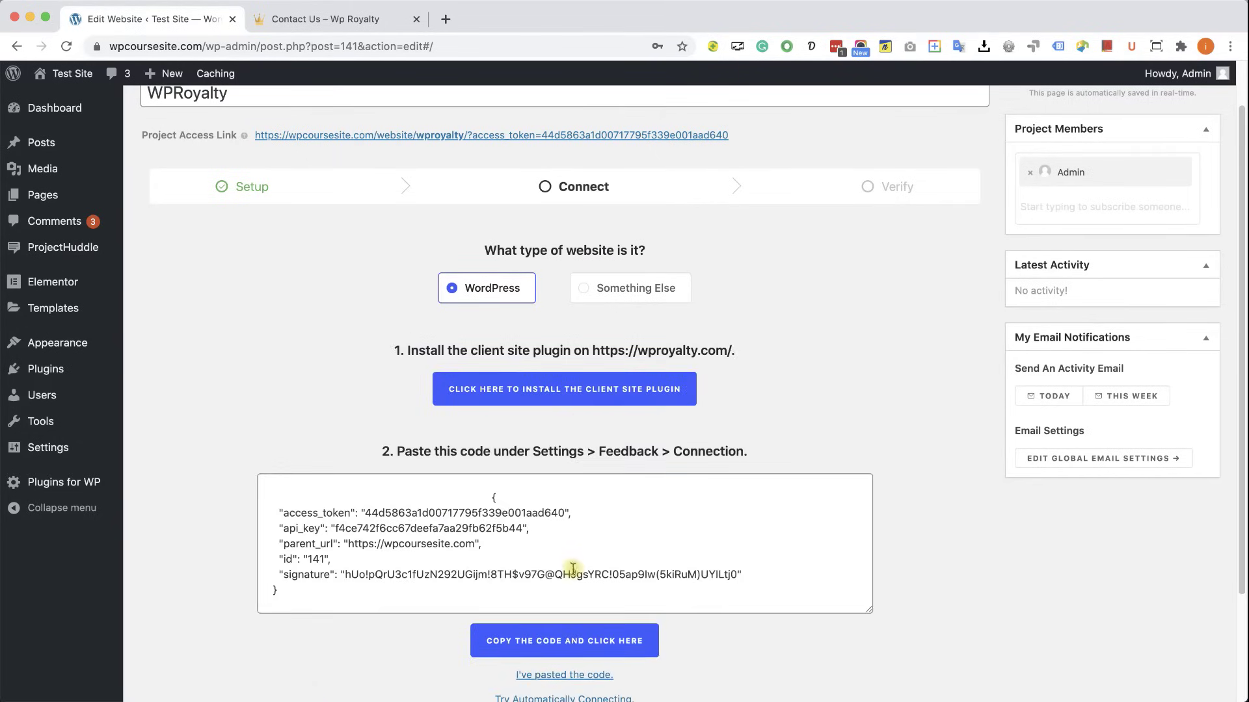
scroll(573, 568, down, 3)
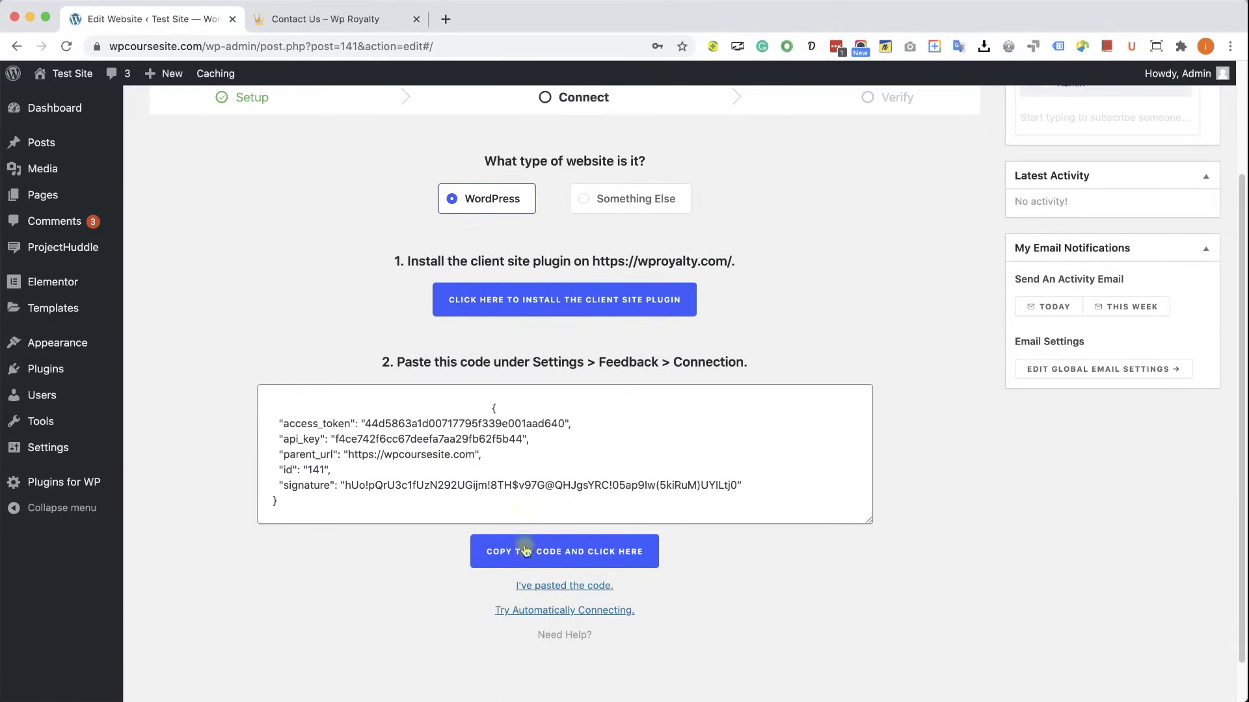
- Copy the manual connection code and bring back the client's Contact Us page
click(755, 482)
key(super+a)
click(735, 497)
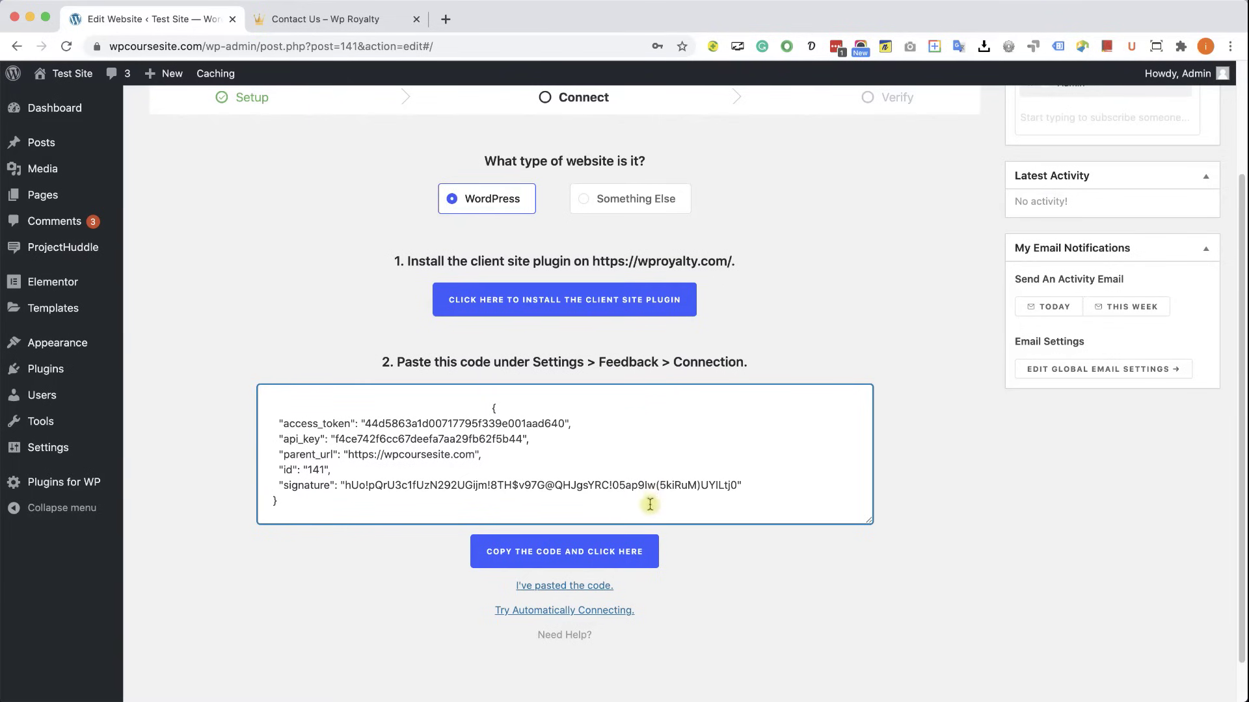
key(super+a)
right_click(634, 486)
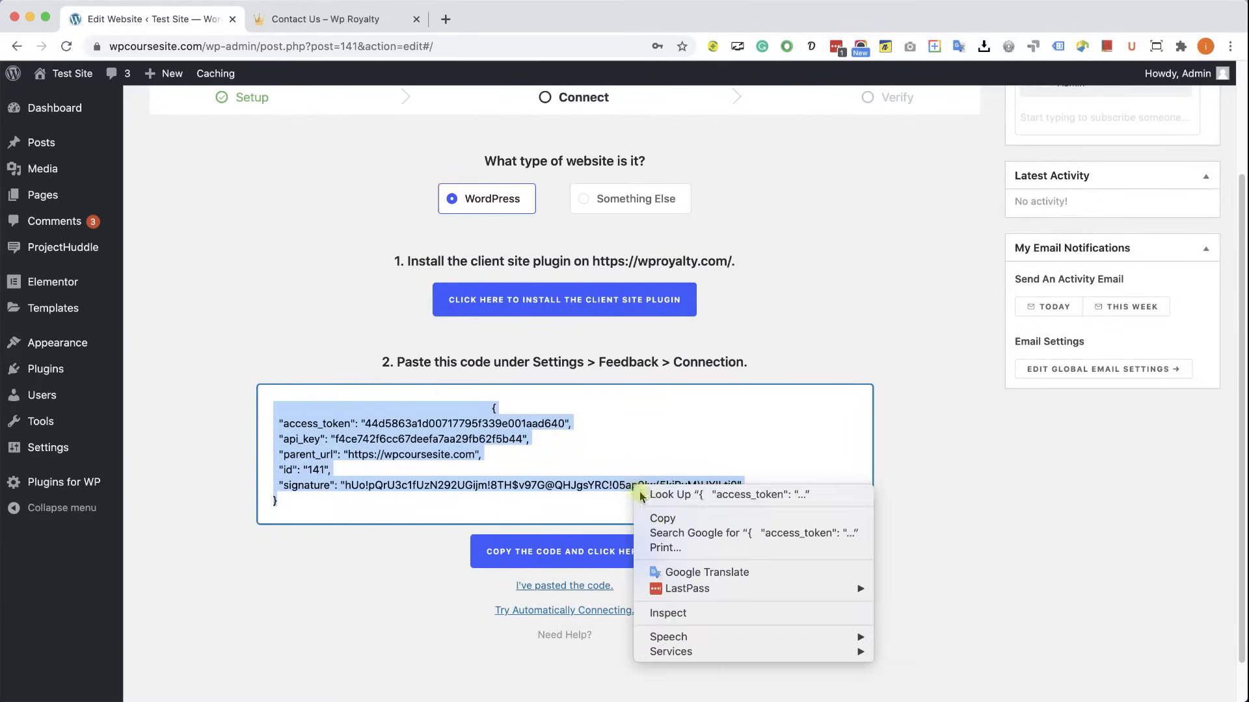
click(665, 518)
click(421, 247)
- In the client site admin, search plugins for 'huddle', showing ProjectHuddle Client Site already active
click(300, 21)
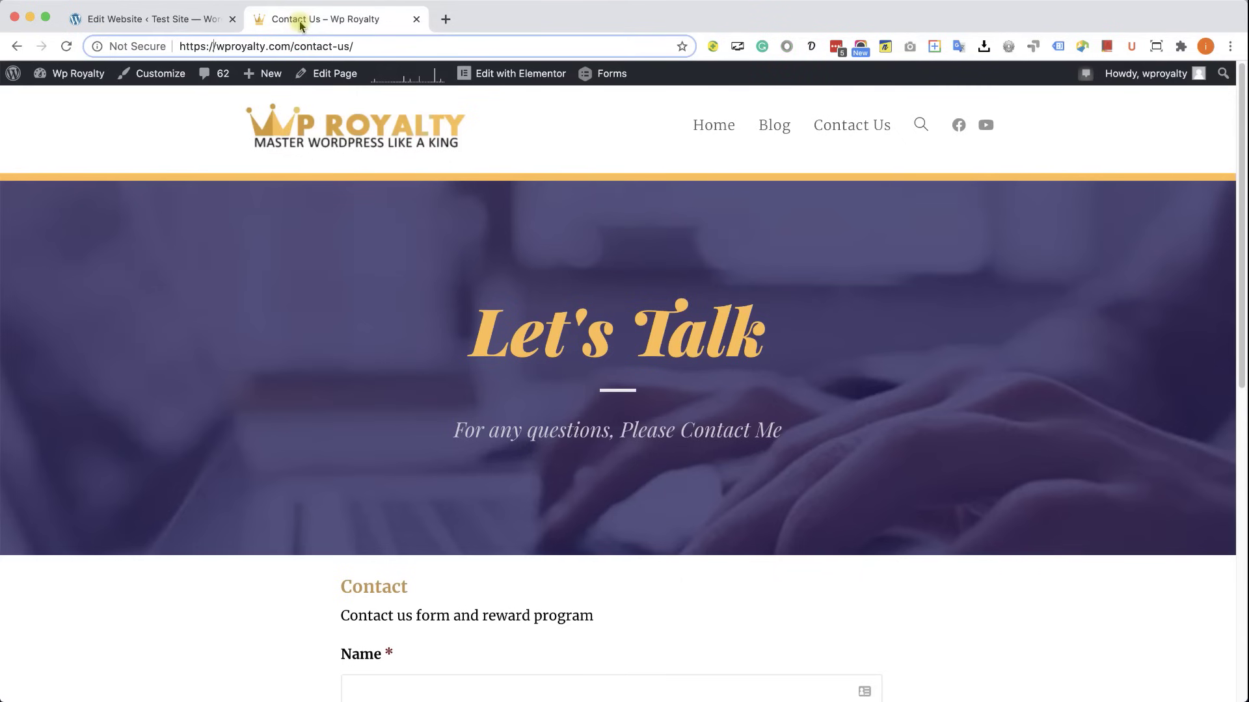
mouse_move(82, 73)
click(74, 102)
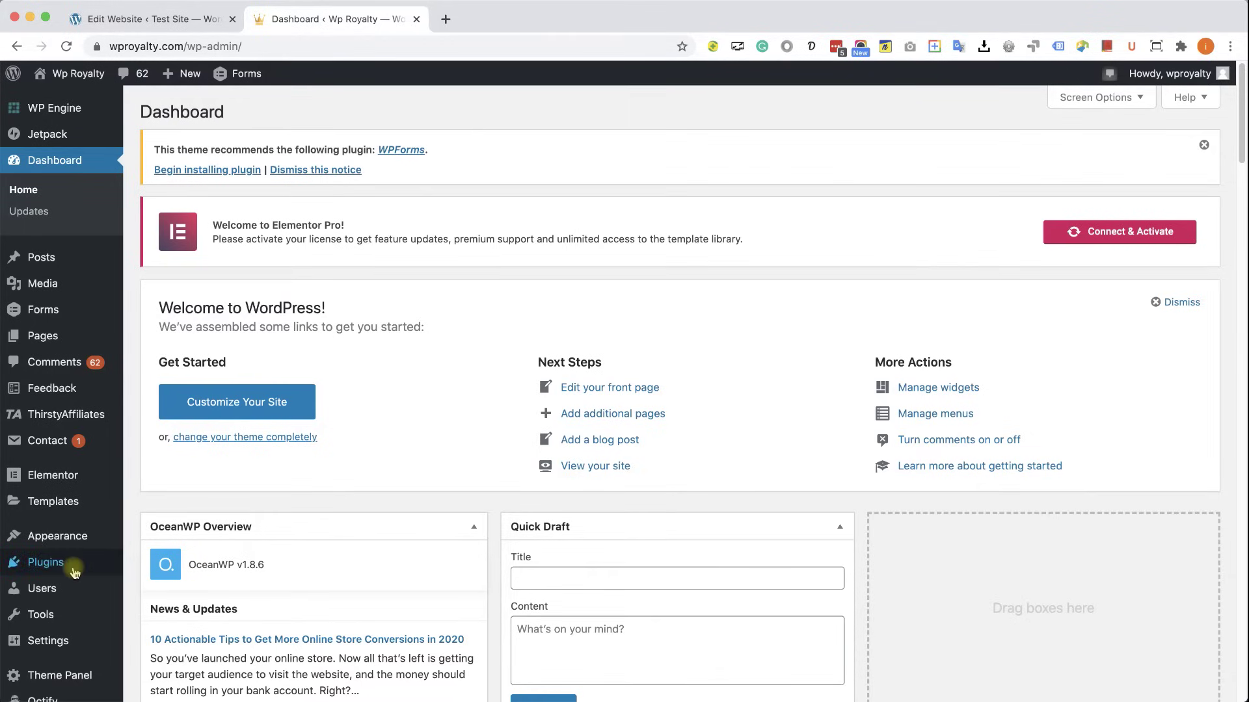
mouse_move(72, 563)
click(149, 590)
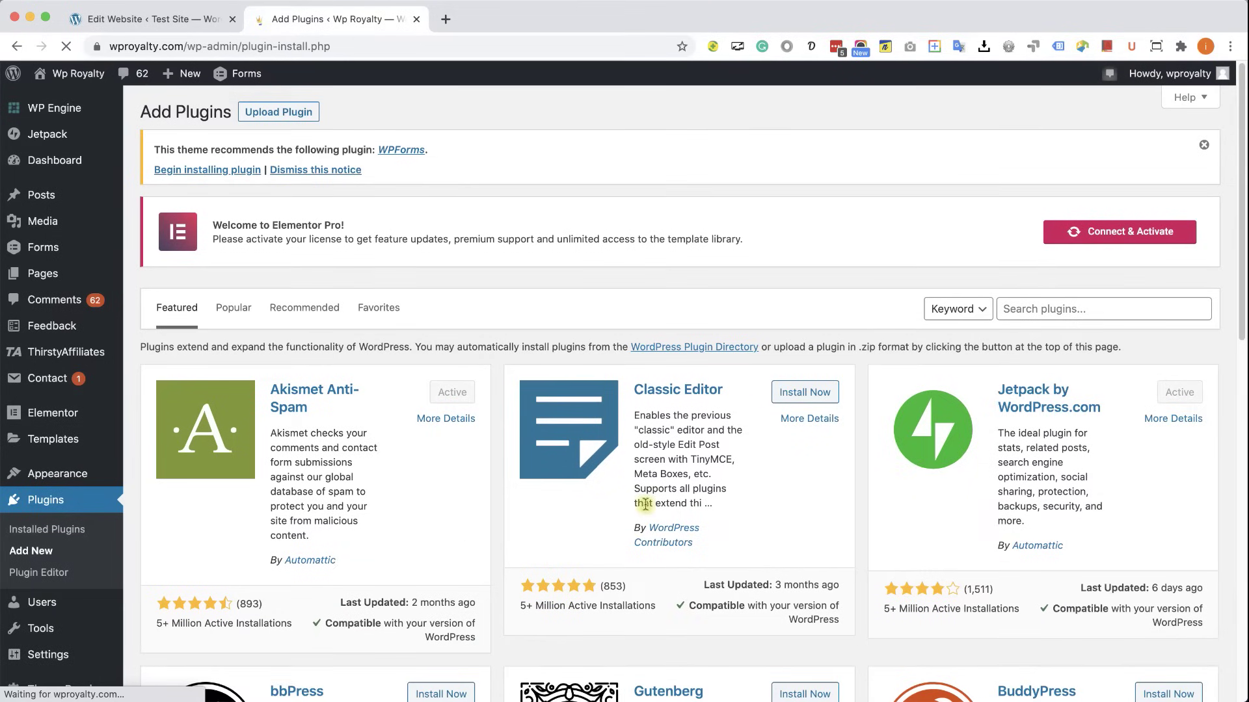
click(1068, 309)
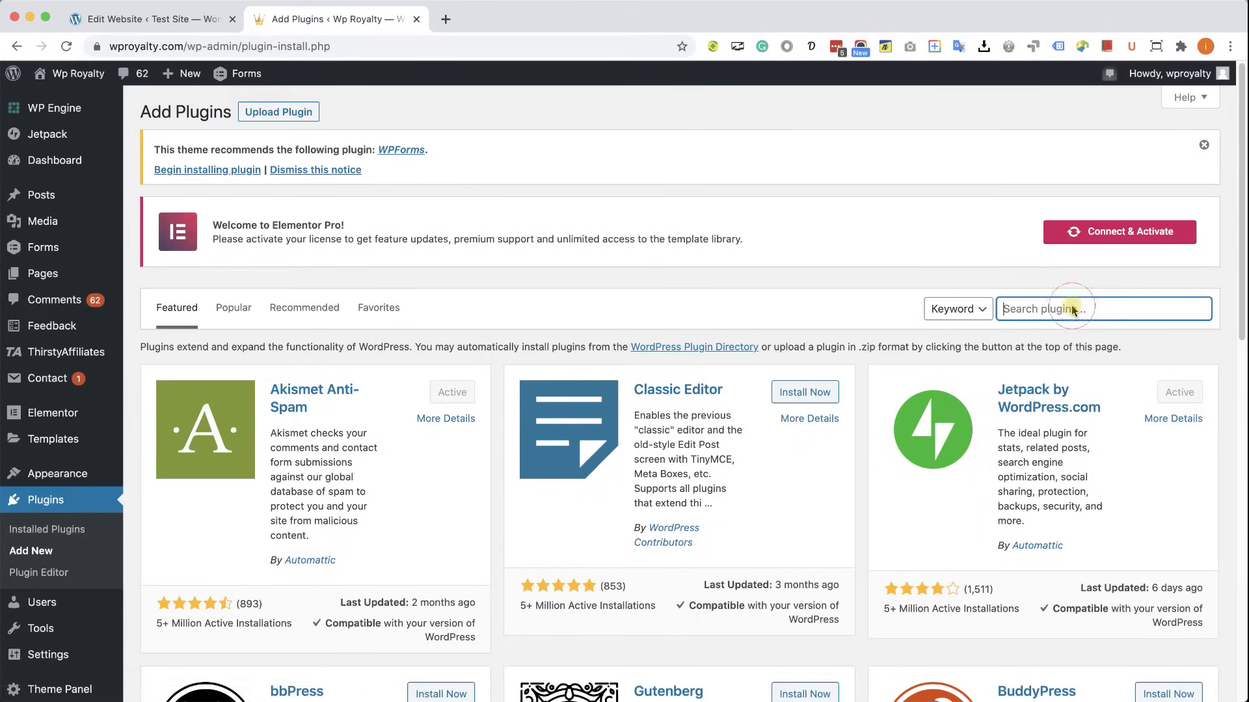
text(huddle)
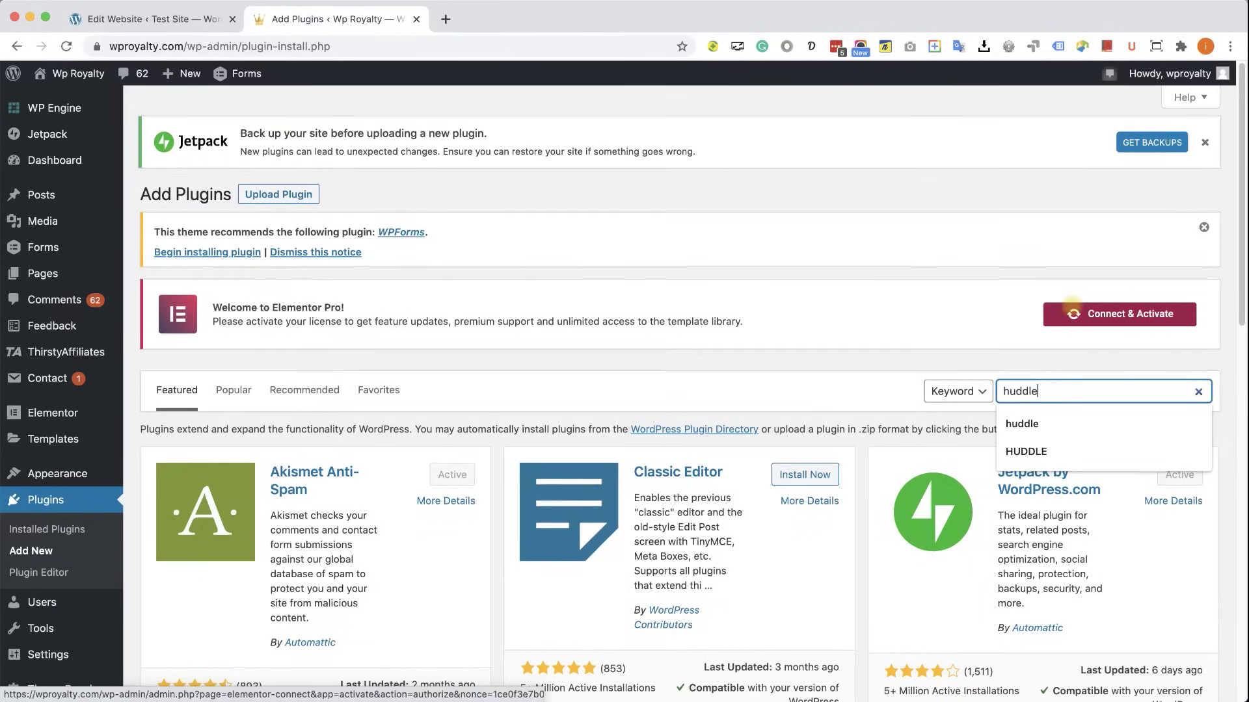
key(Return)
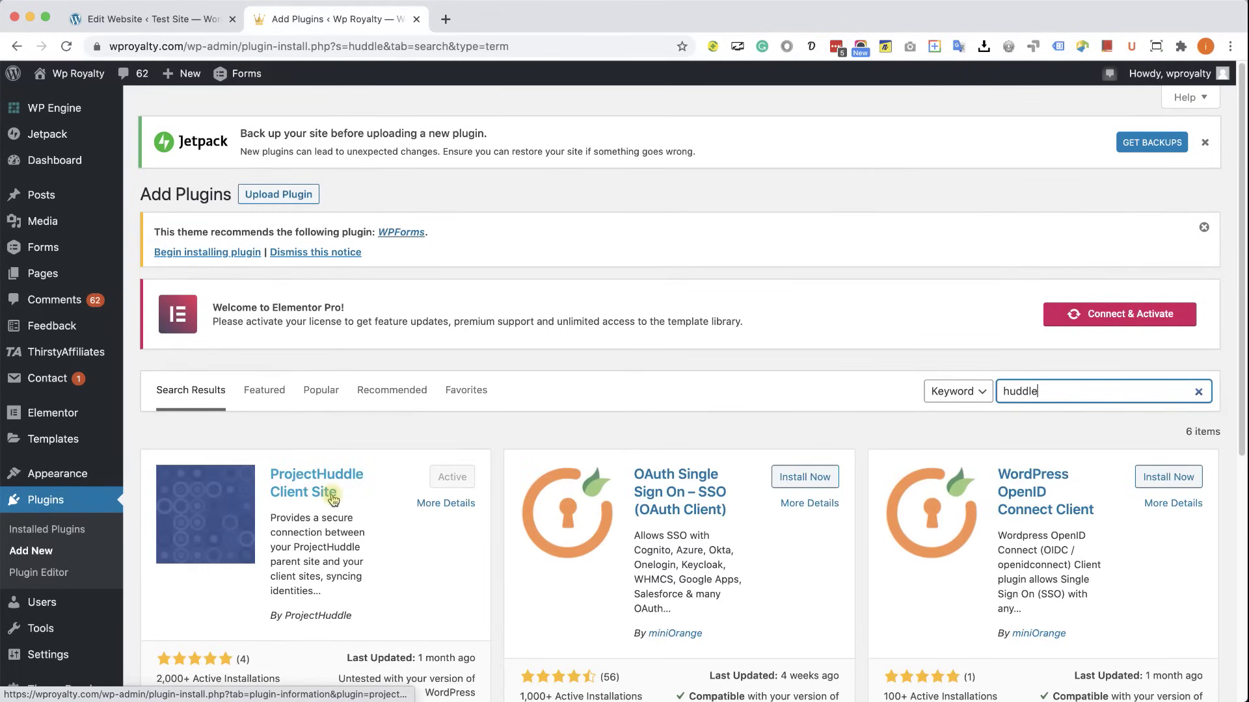
- Open the Feedback plugin's Feedback Options settings page
scroll(333, 499, down, 2)
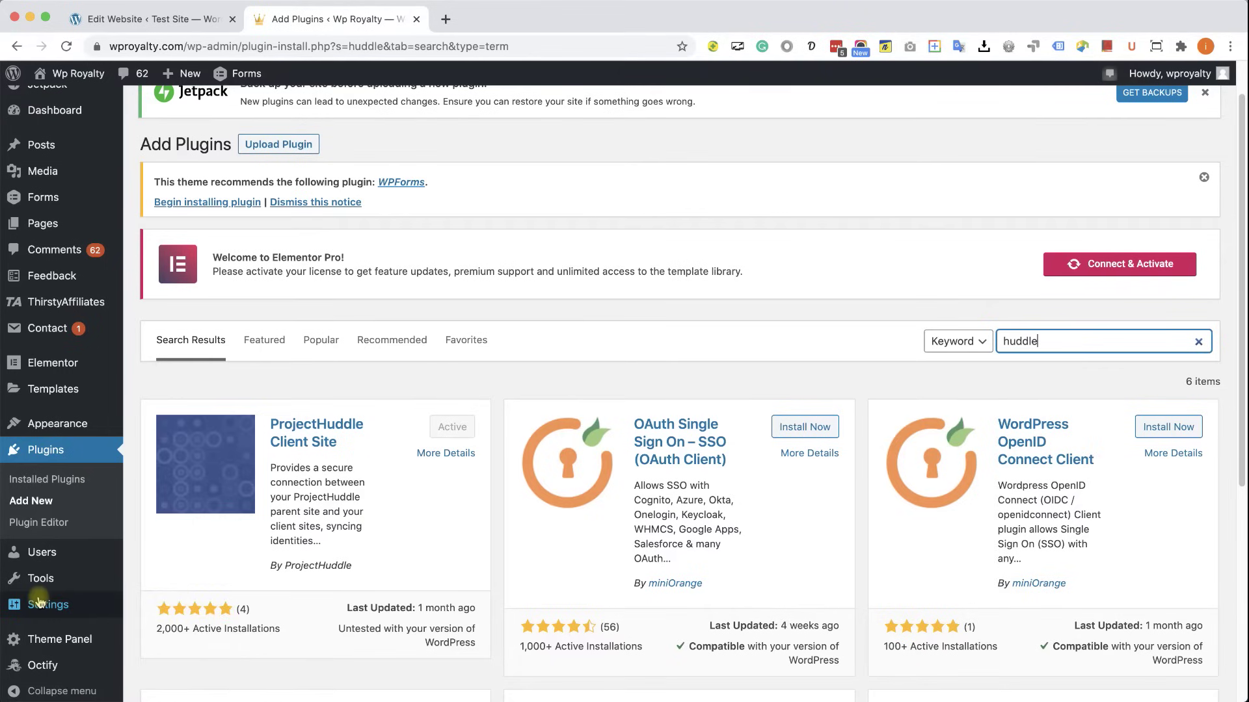
mouse_move(39, 601)
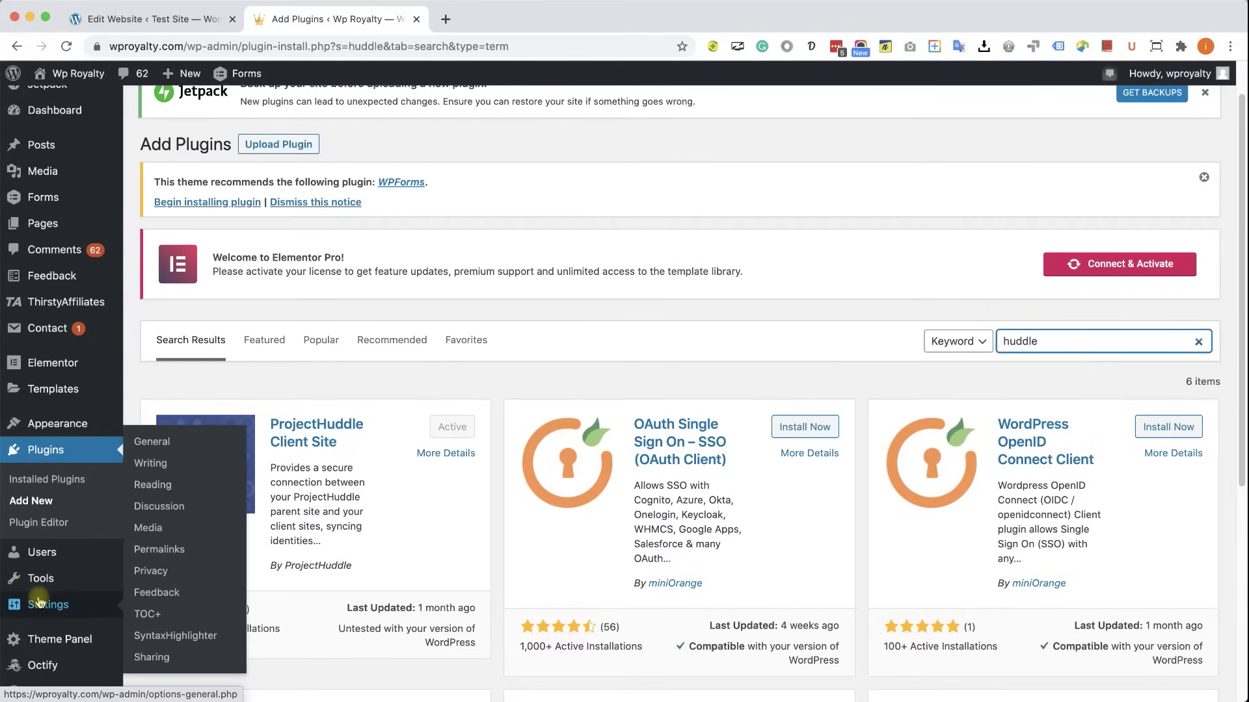
click(158, 594)
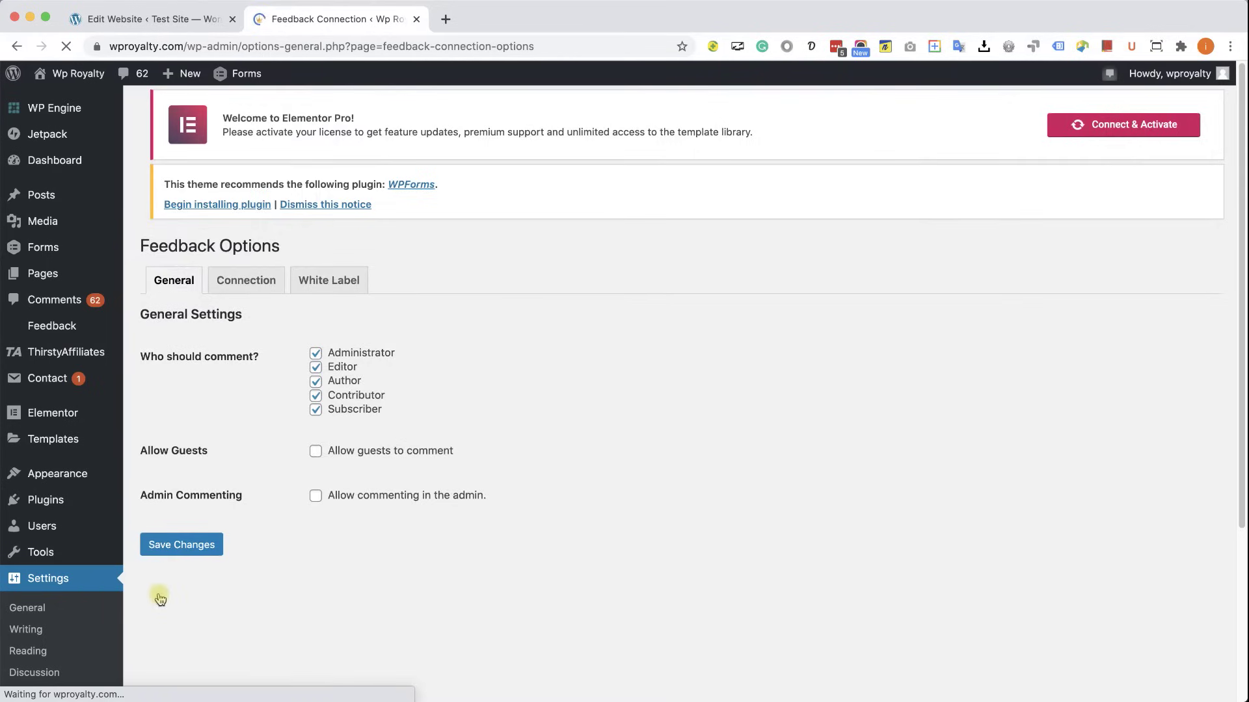
click(250, 300)
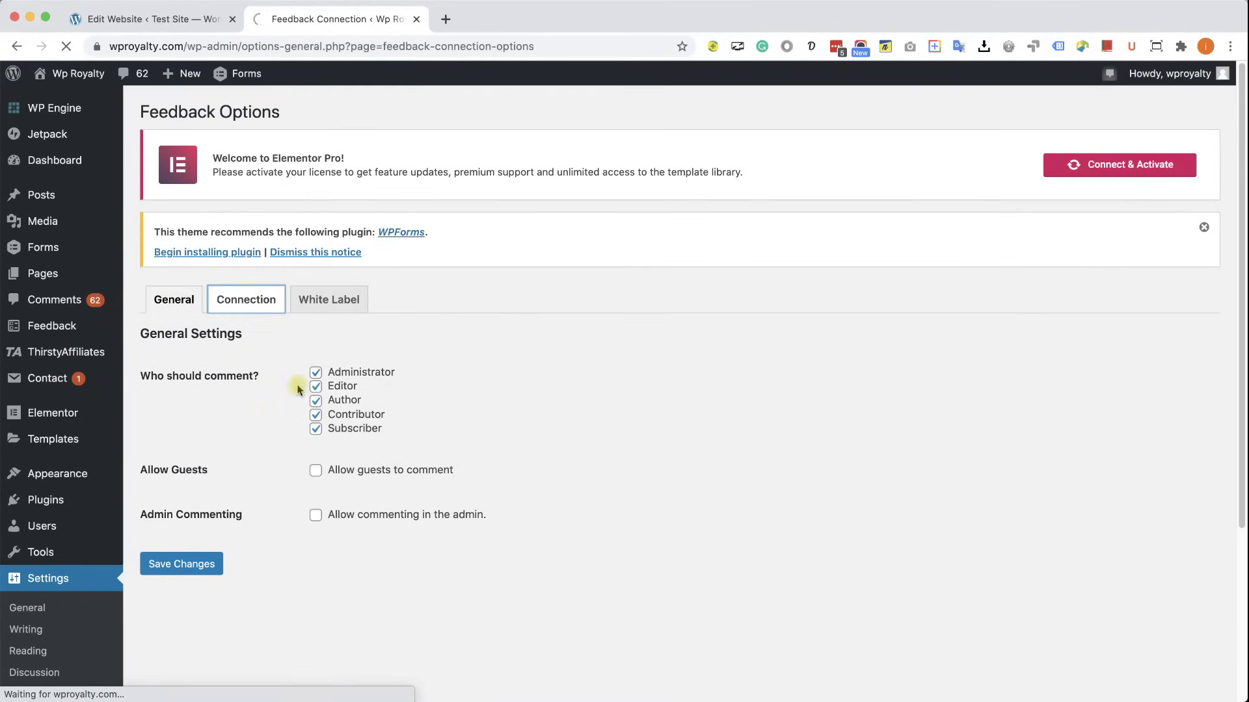
click(433, 539)
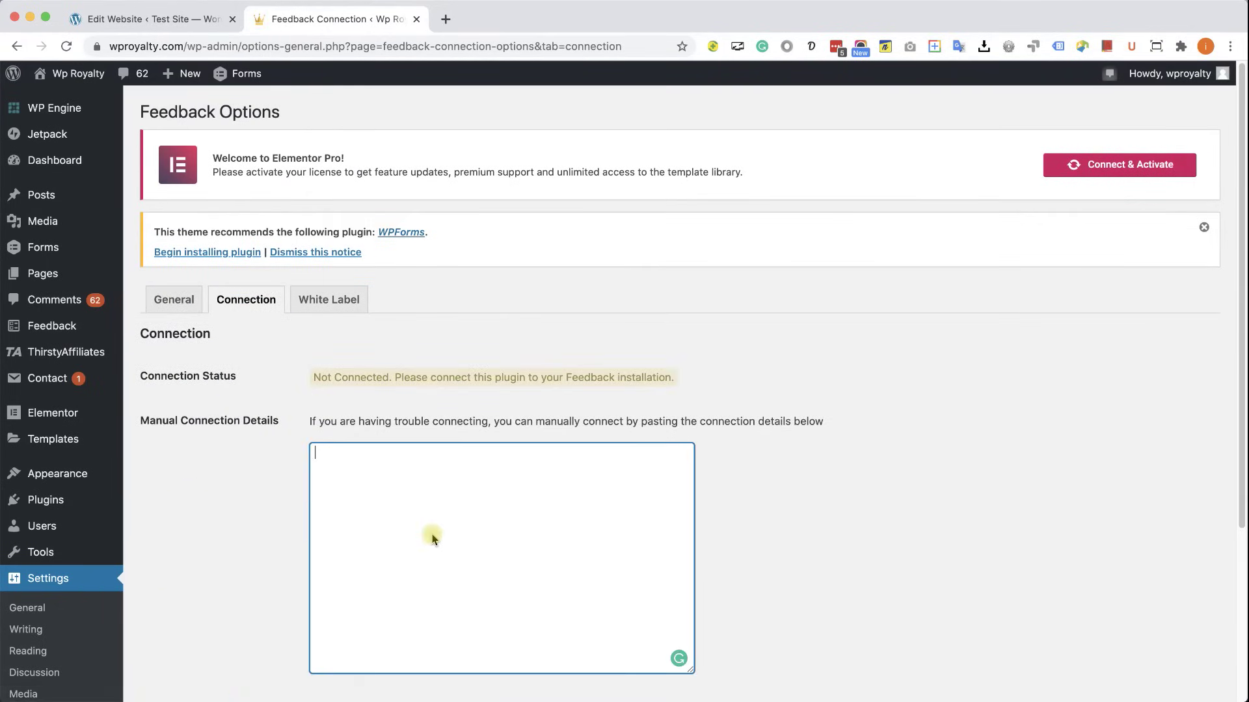
key(super+v)
scroll(423, 537, down, 3)
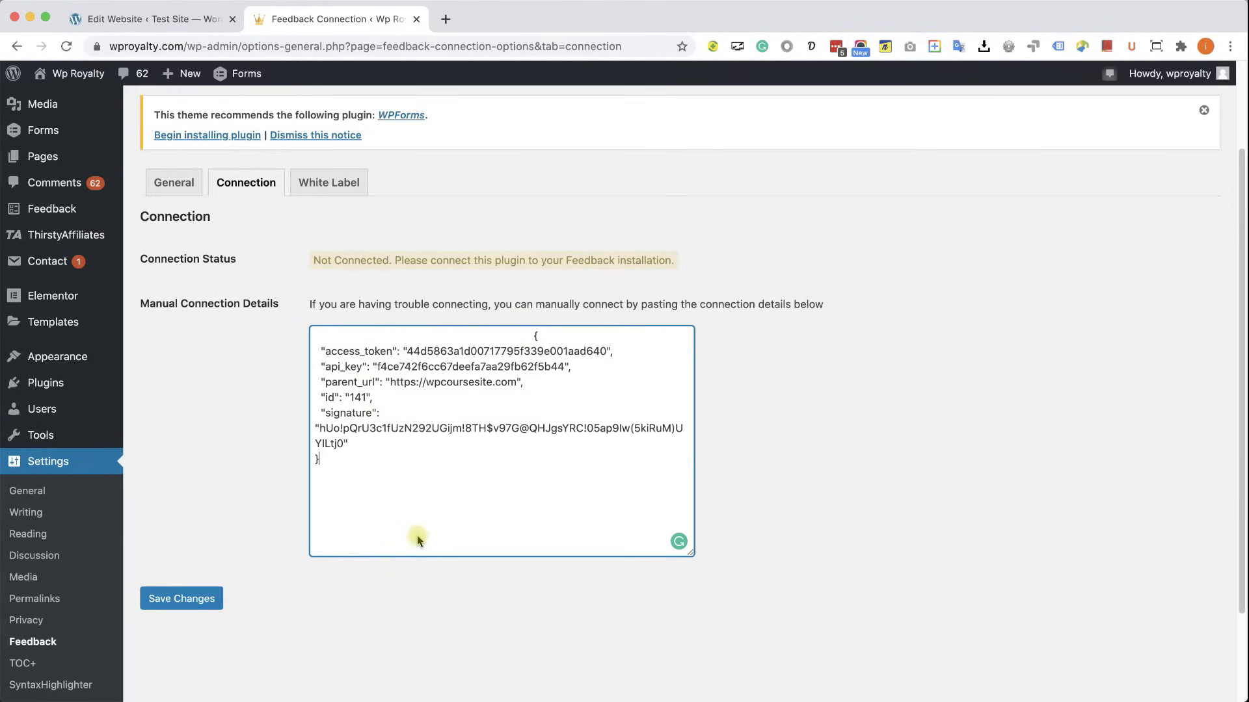
click(203, 599)
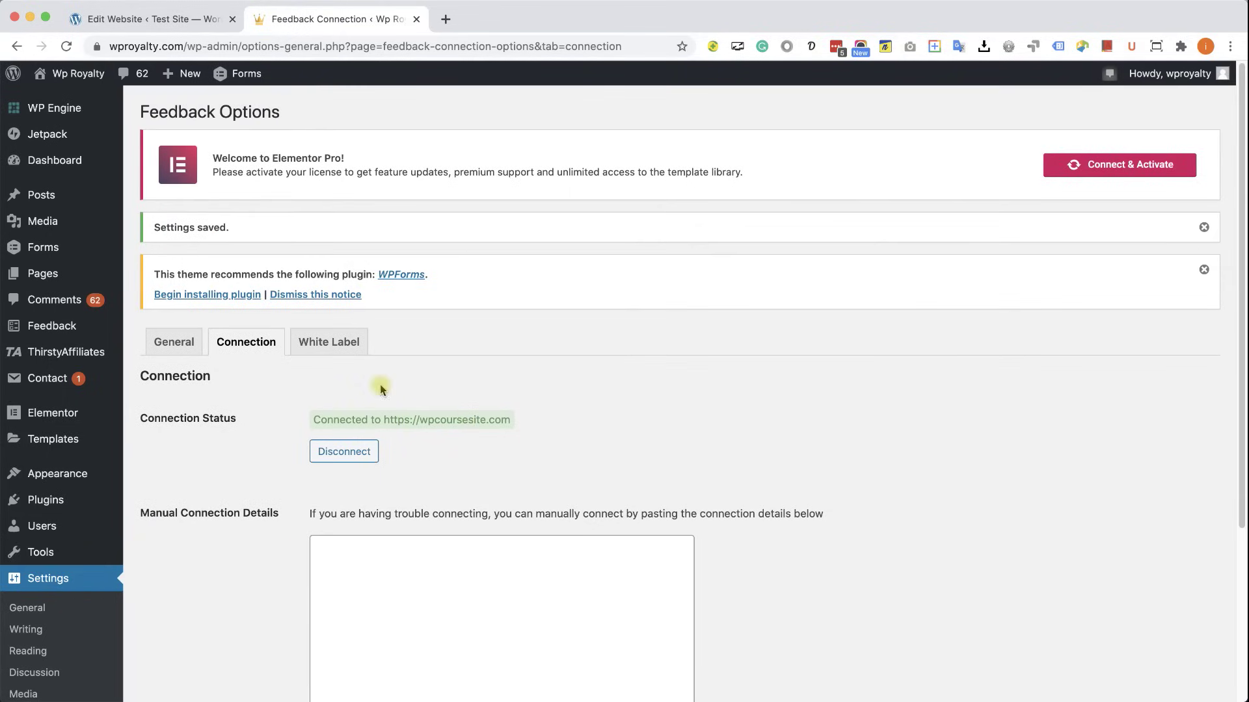
click(167, 18)
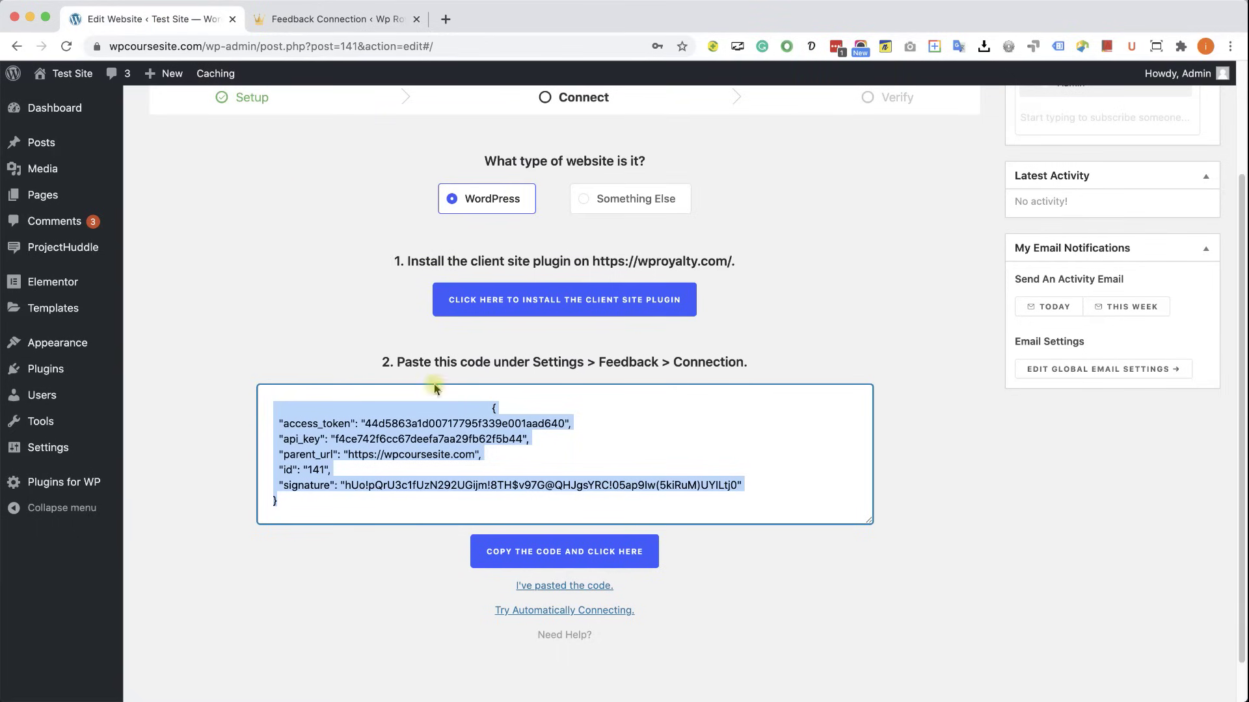
click(550, 588)
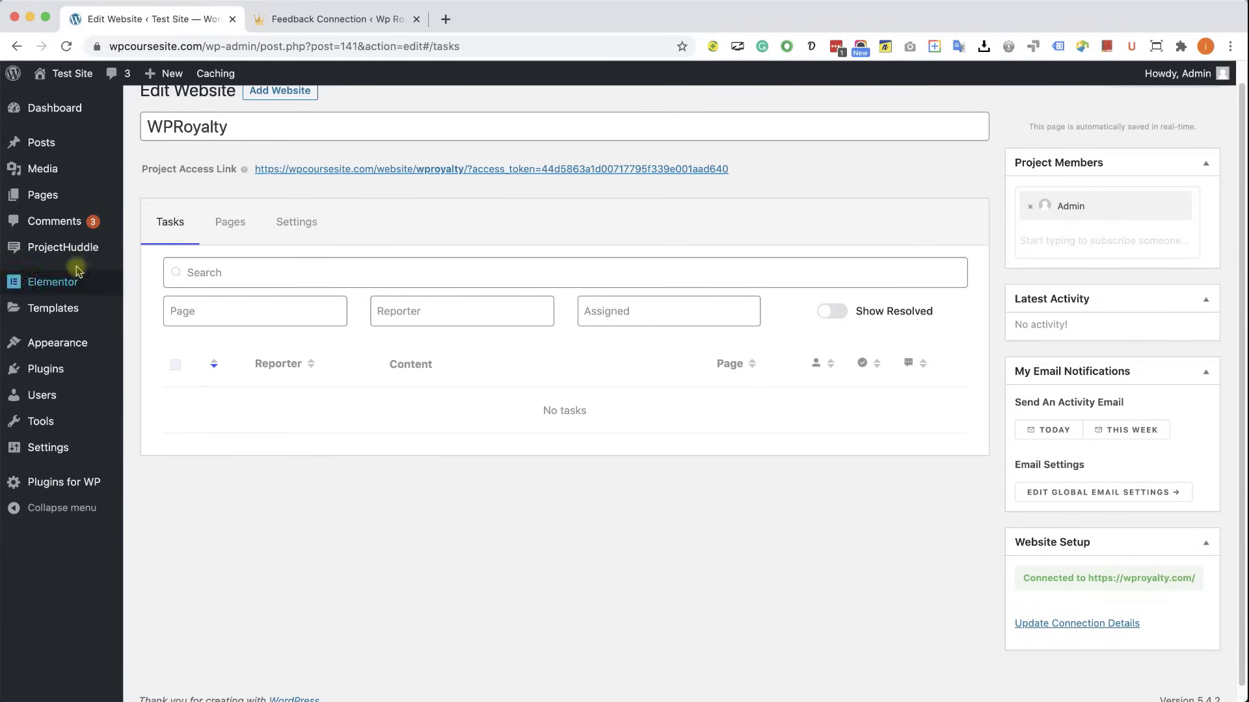
mouse_move(65, 257)
click(160, 250)
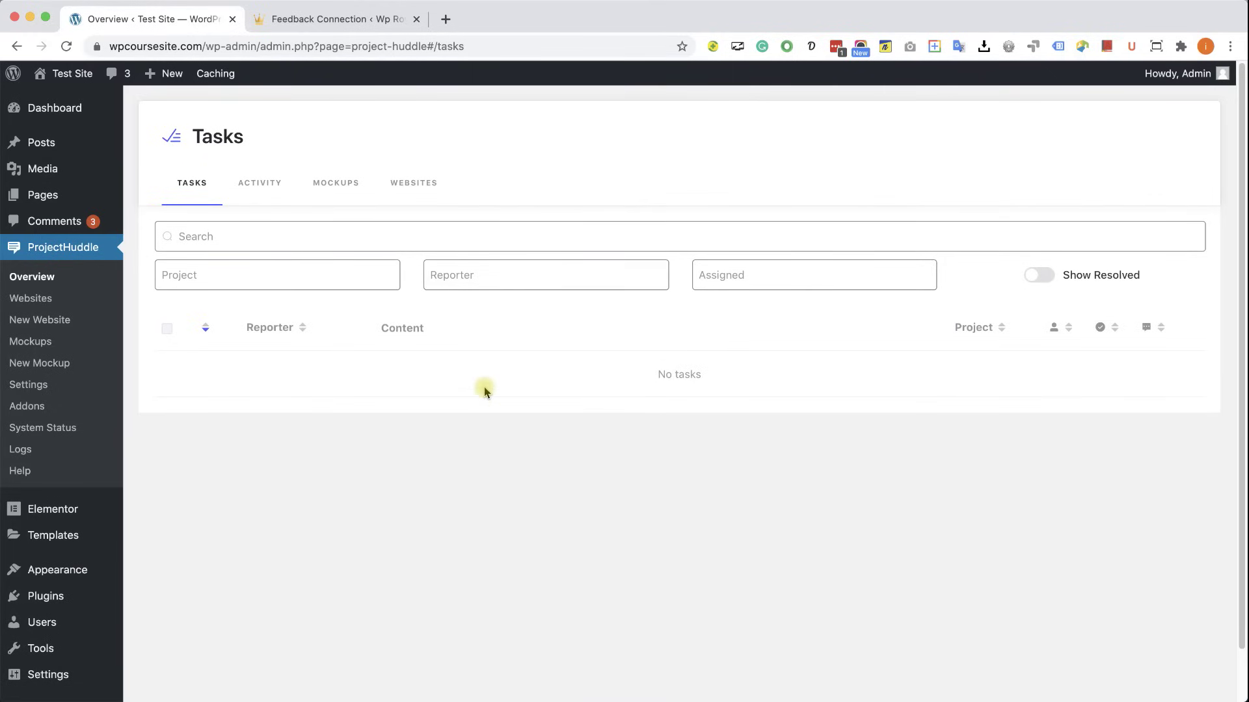
click(342, 30)
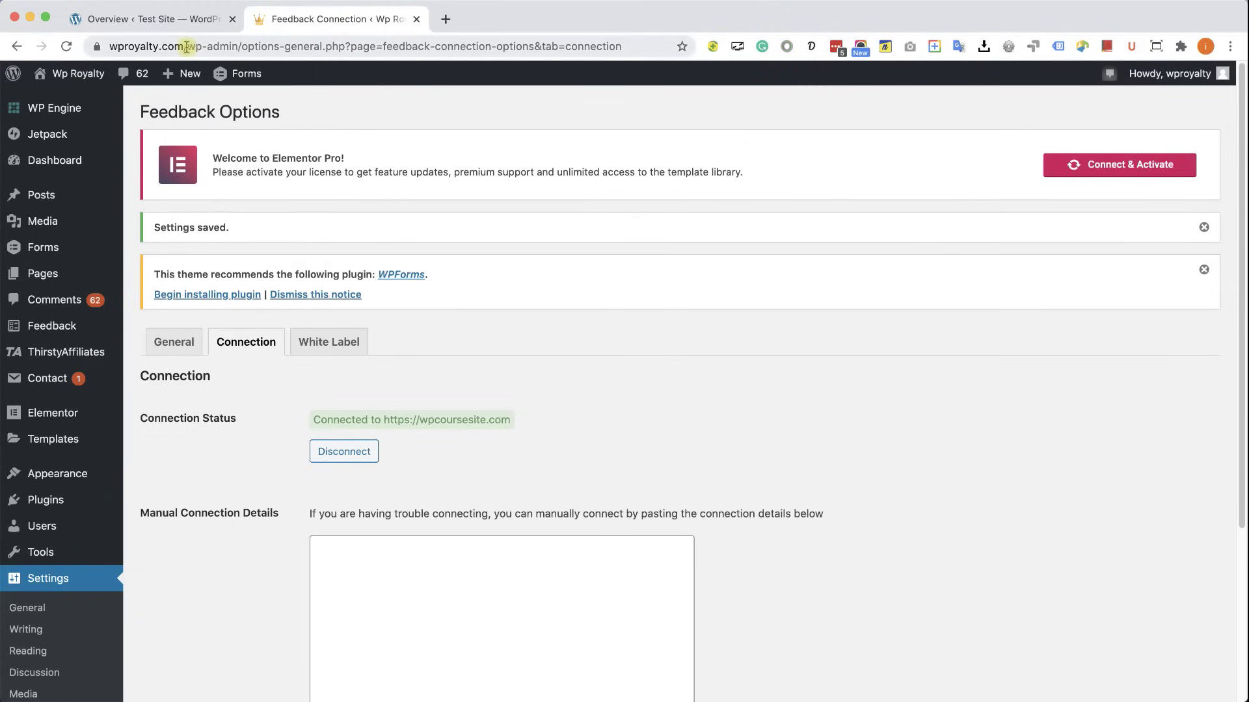
- Load wproyalty.com/contact-us so the ProjectHuddle feedback toolbar with its Comment option appears
drag(187, 46, 713, 52)
text(contact-u)
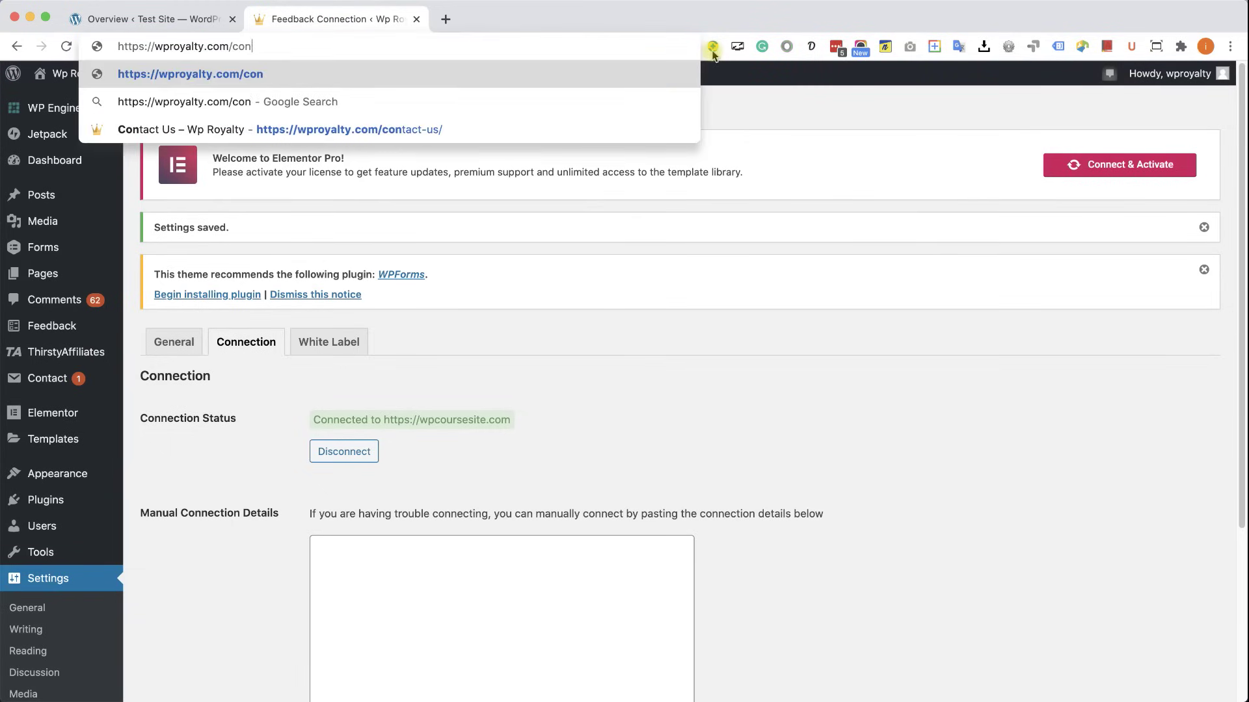
text(s)
key(Return)
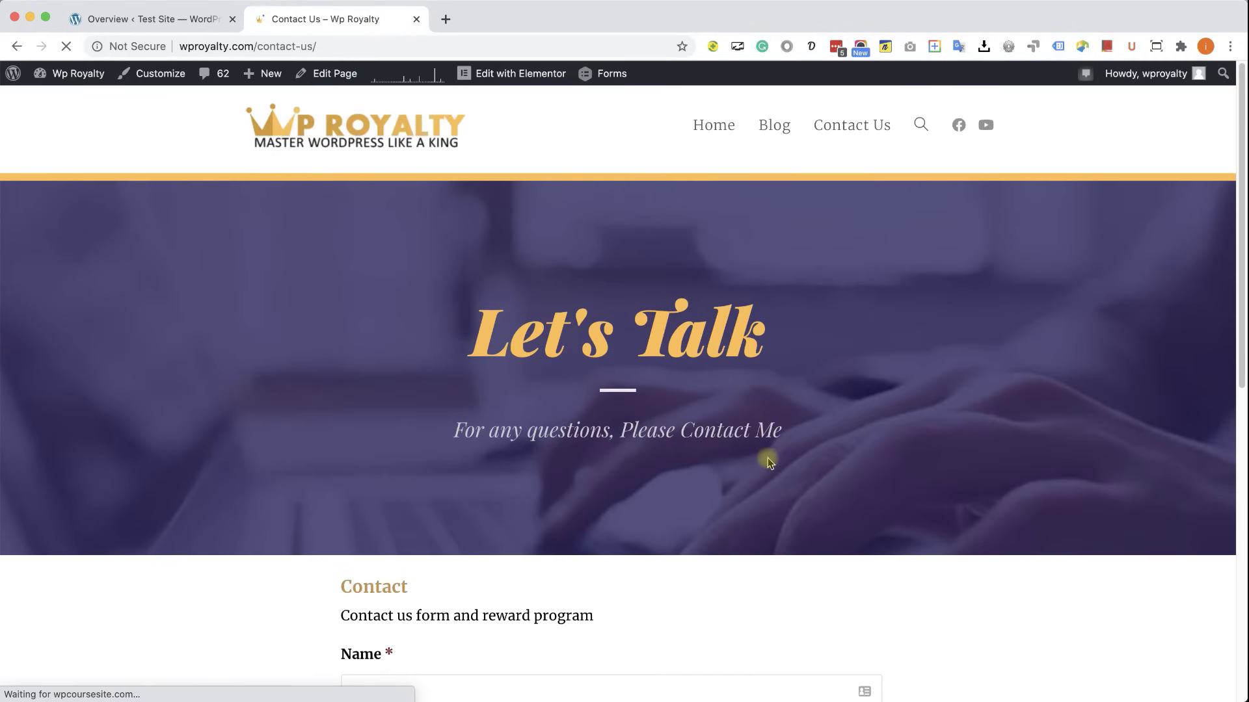
scroll(774, 456, down, 2)
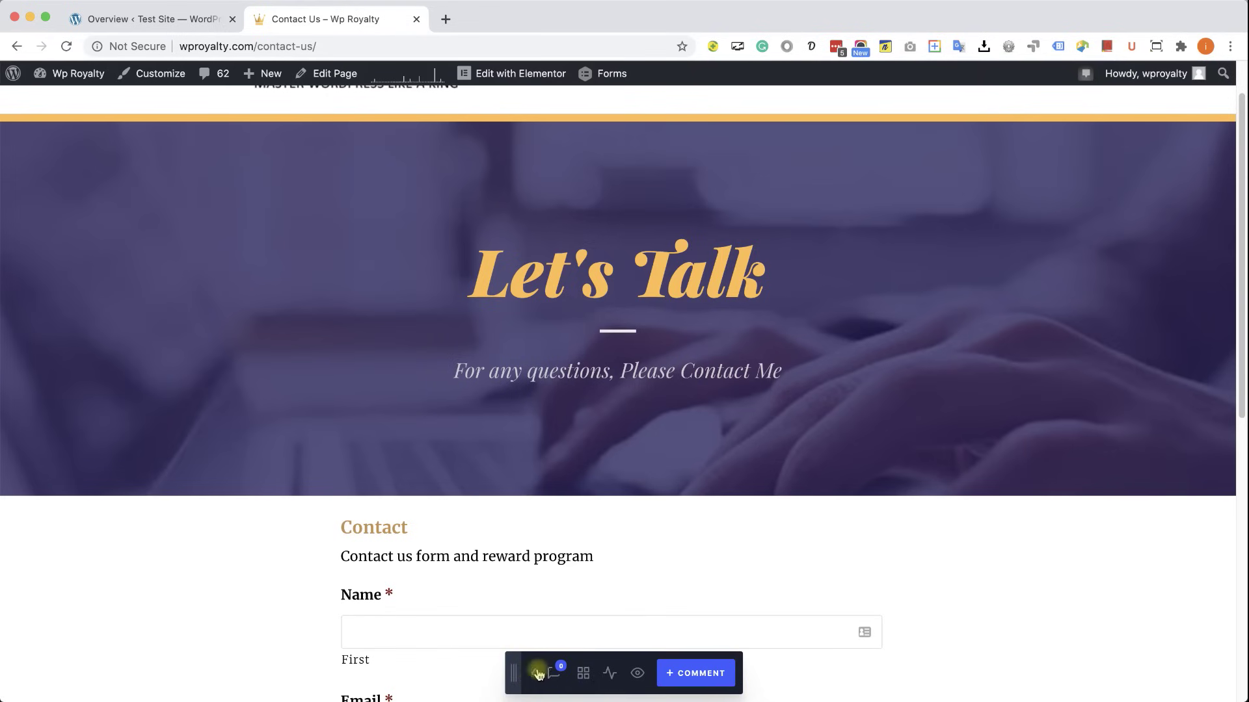
scroll(676, 564, up, 2)
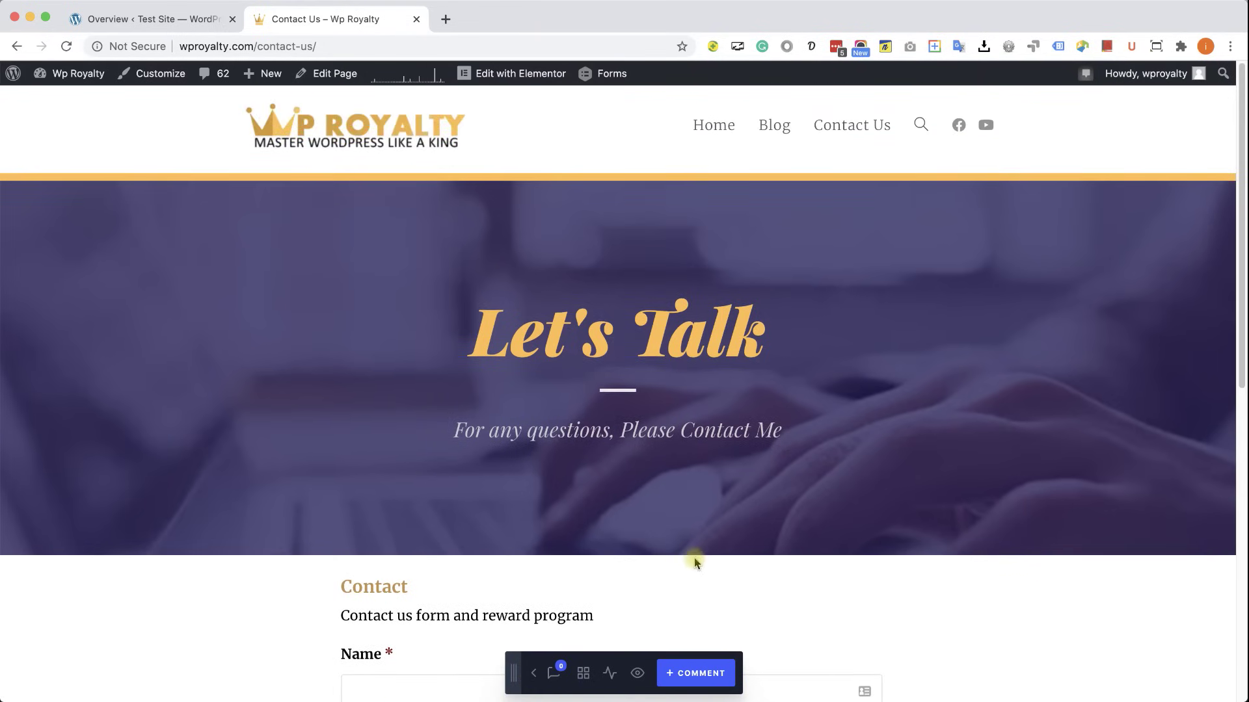
- Add a comment on the Contact page's Let's Talk heading: 'Please change the text color to pink'
click(712, 676)
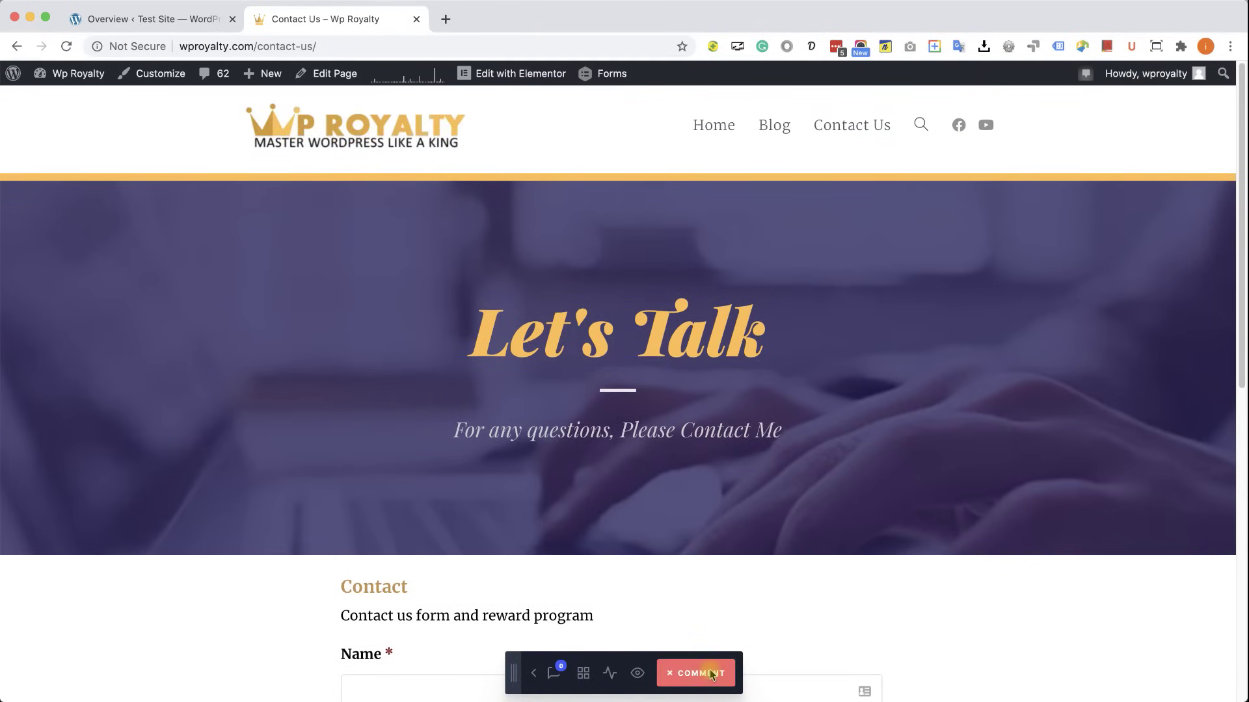
click(660, 328)
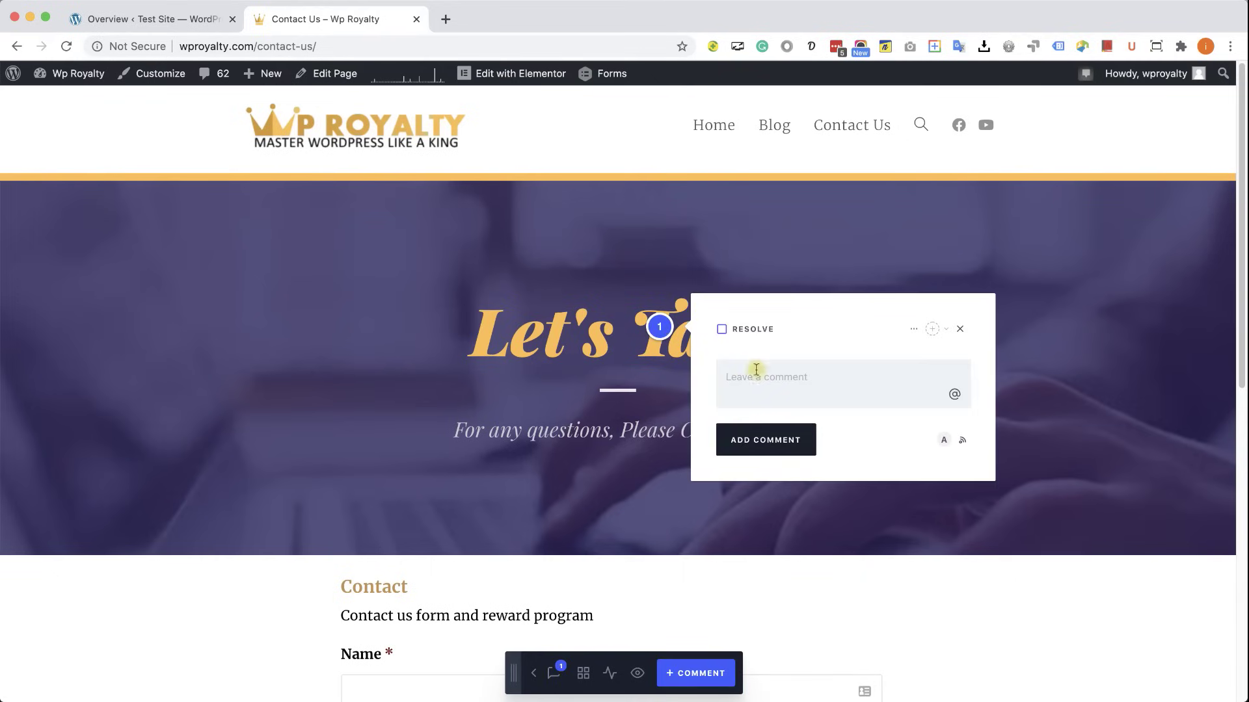
text(Please change the text color to pink)
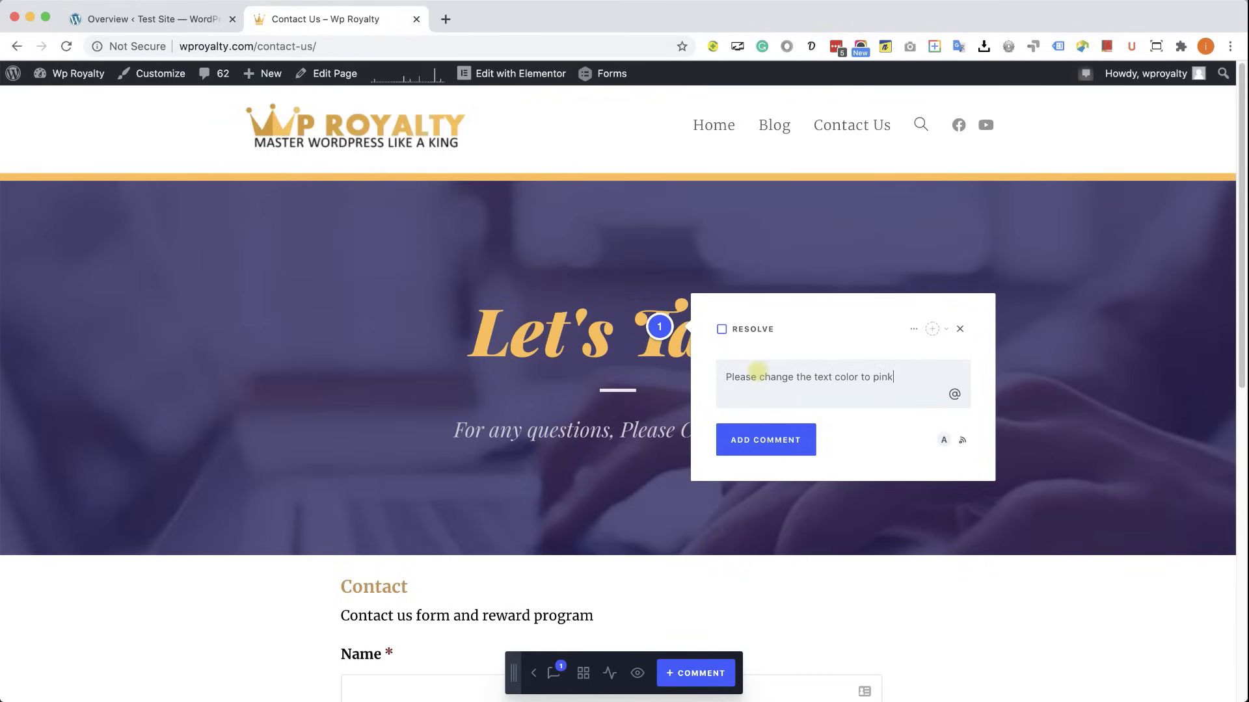
click(748, 439)
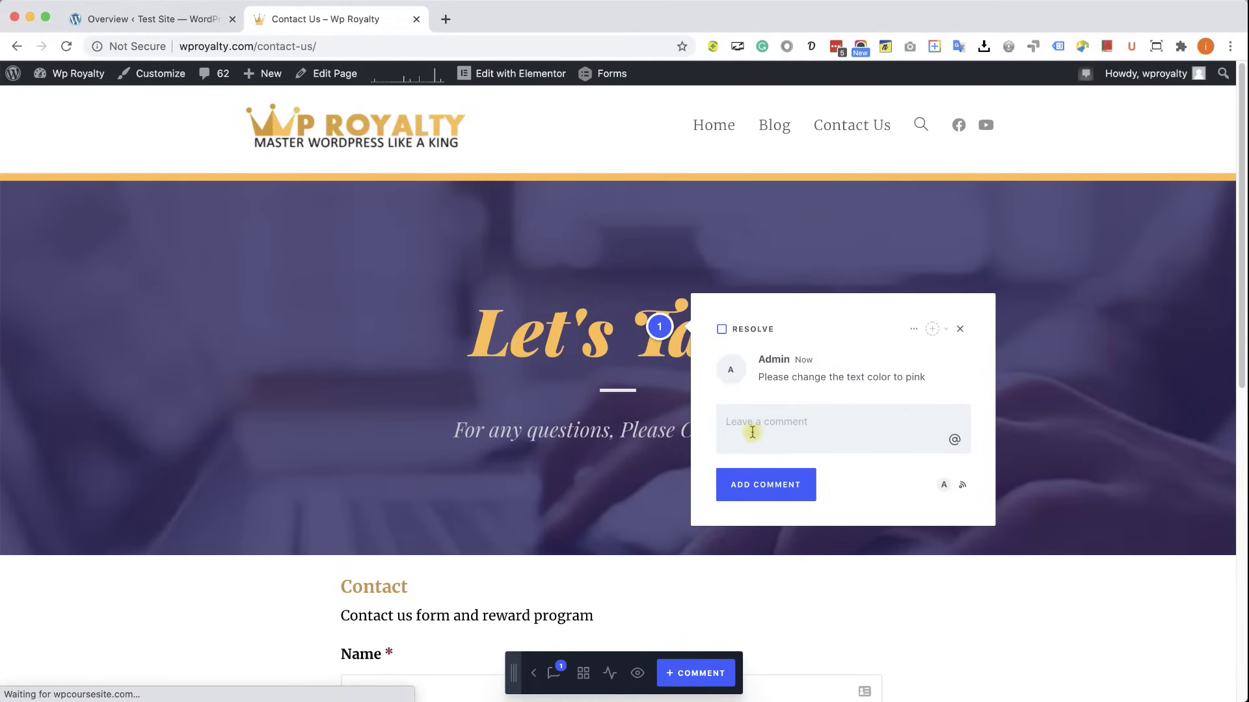
click(133, 25)
- Open the pink text colour task from the ProjectHuddle overview and review its screenshot and browser details
click(32, 278)
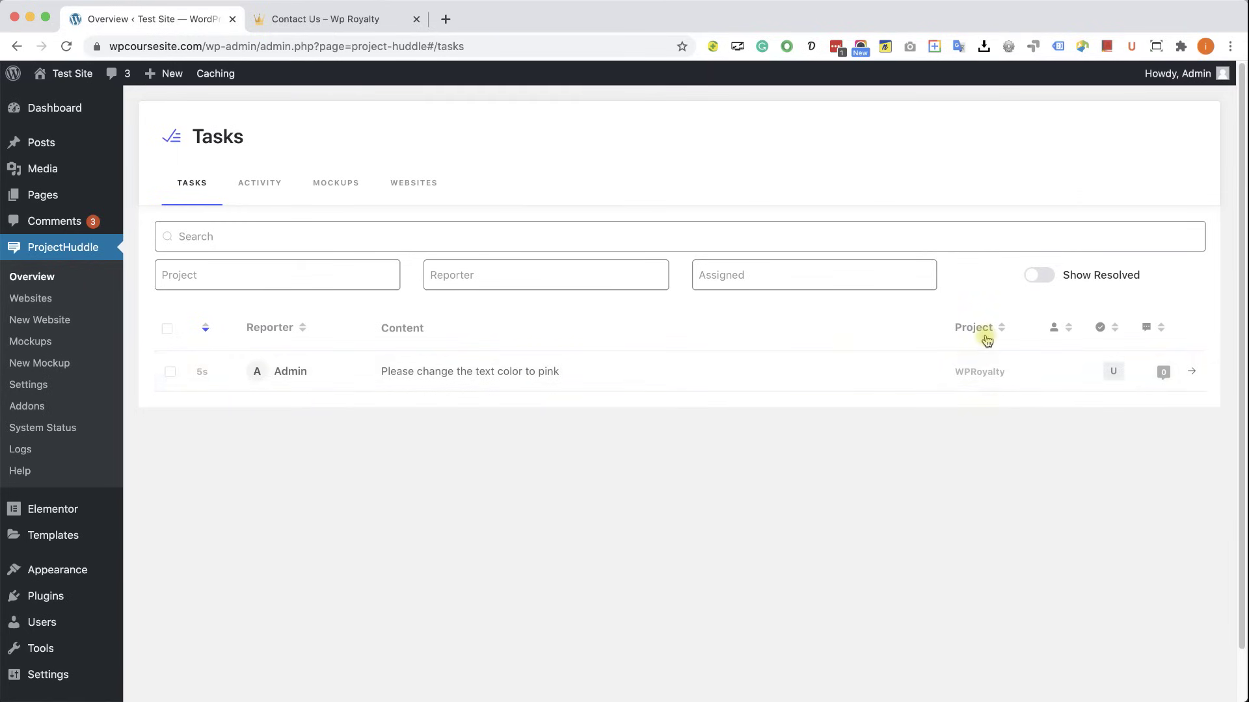
click(425, 376)
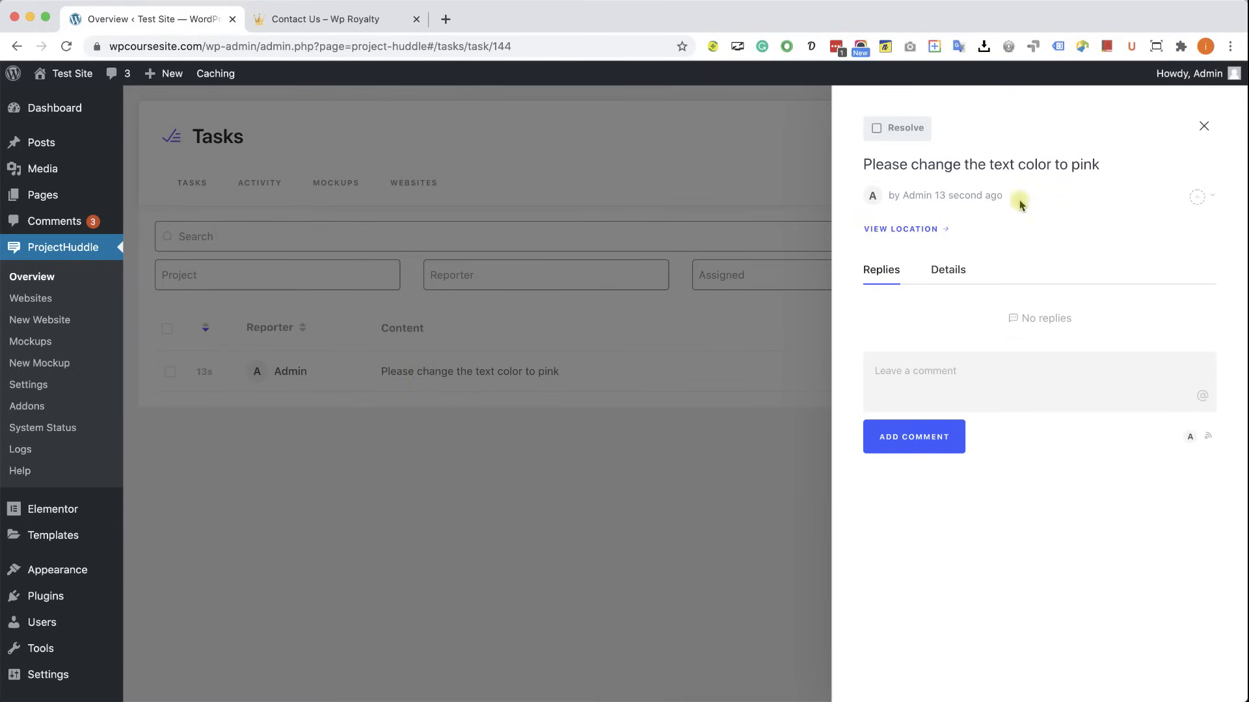
click(946, 269)
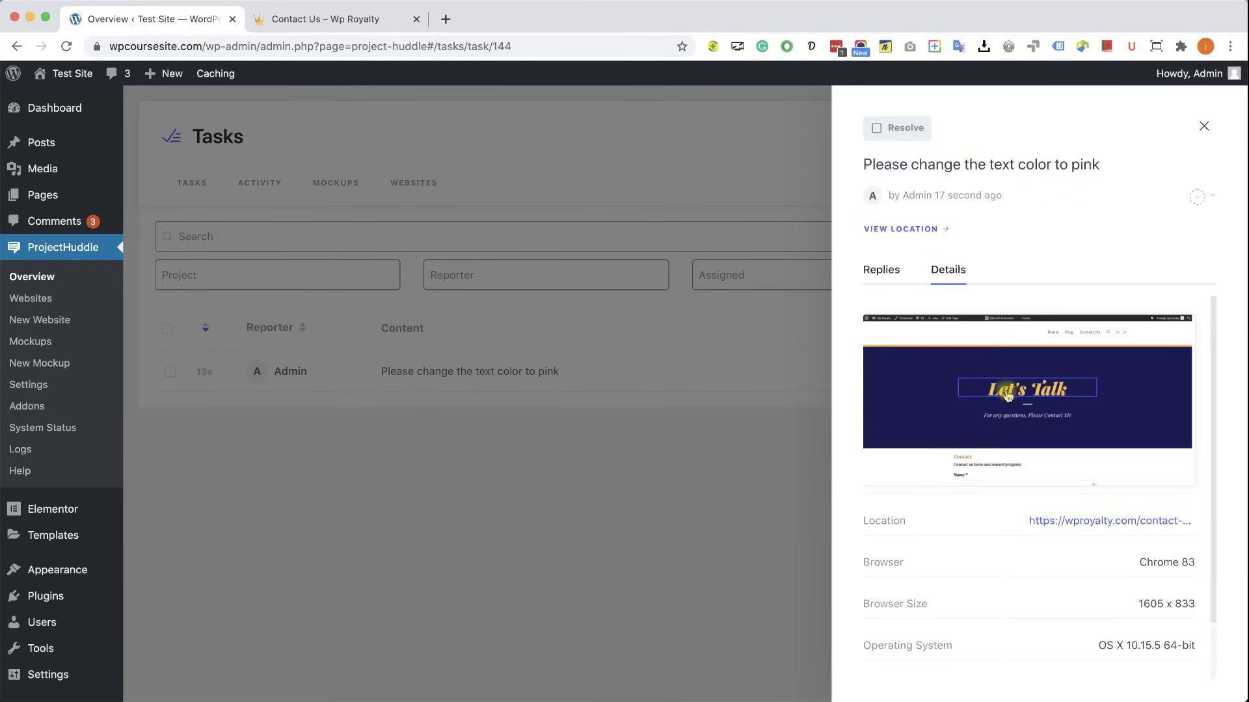
scroll(1037, 446, down, 1)
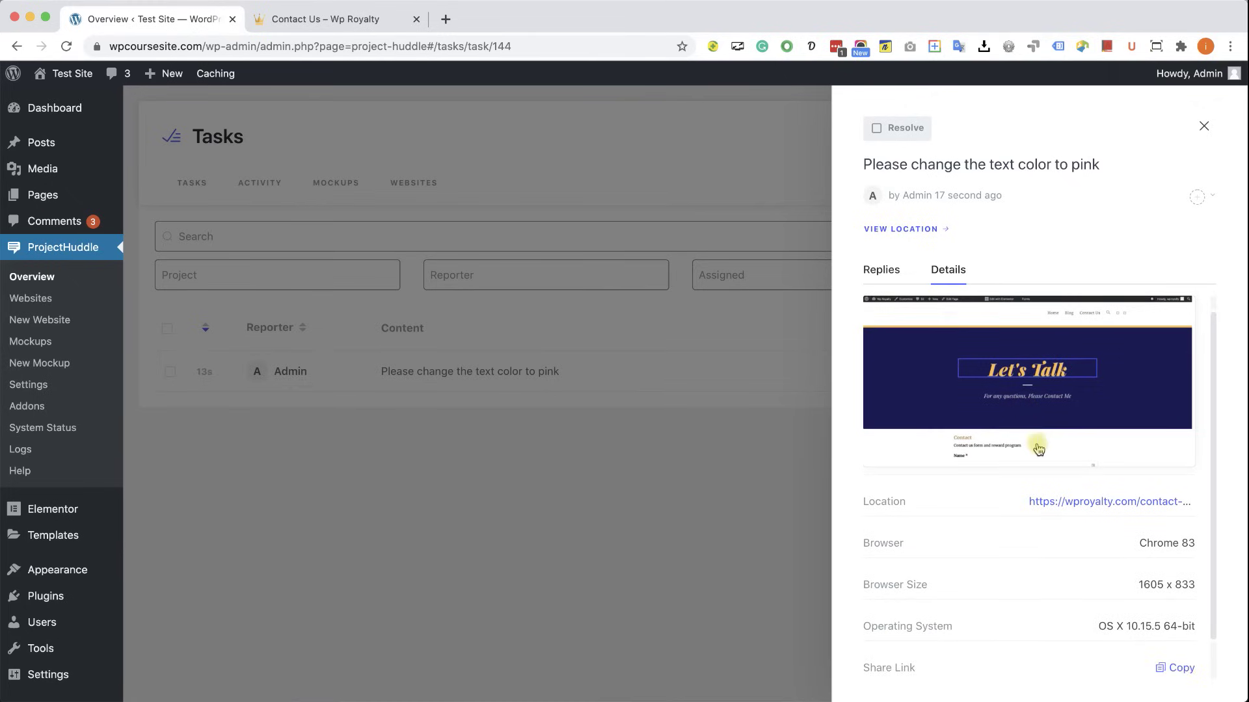
scroll(1037, 446, down, 2)
scroll(1037, 447, up, 3)
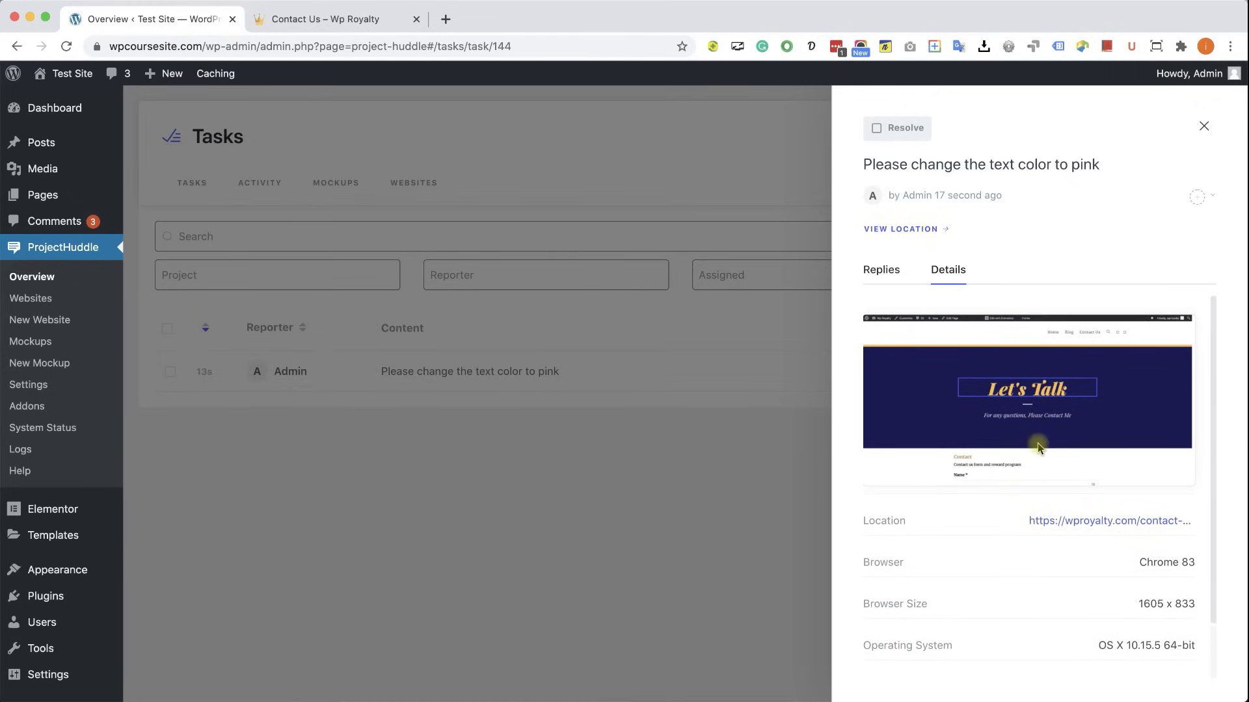
click(886, 275)
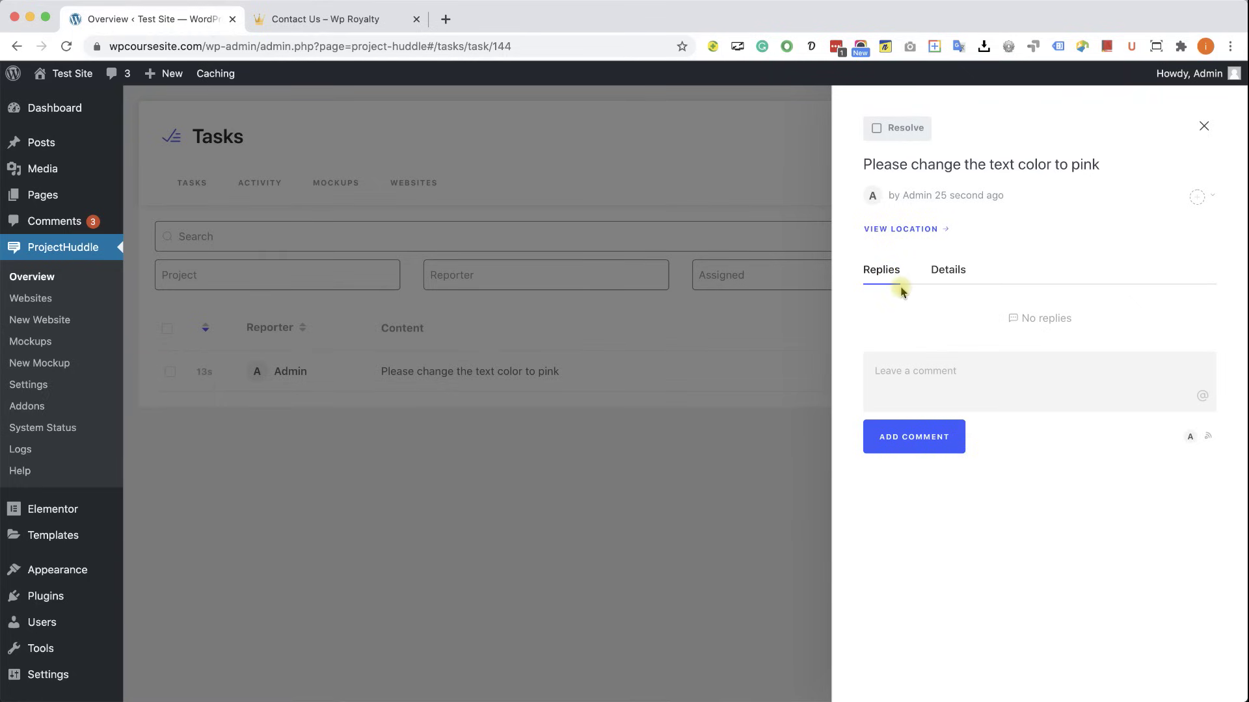
- Post the reply 'Ok ill do it soon' on the task
click(940, 368)
text(Ok ill do it soon)
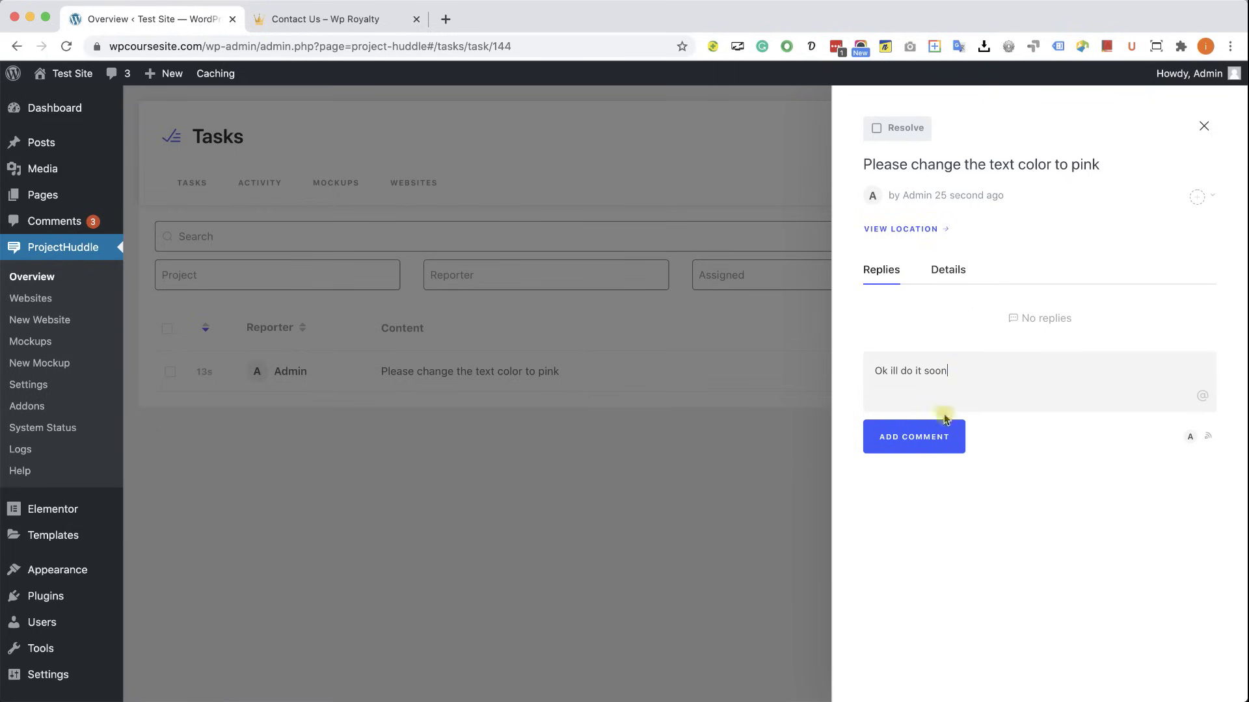
click(938, 448)
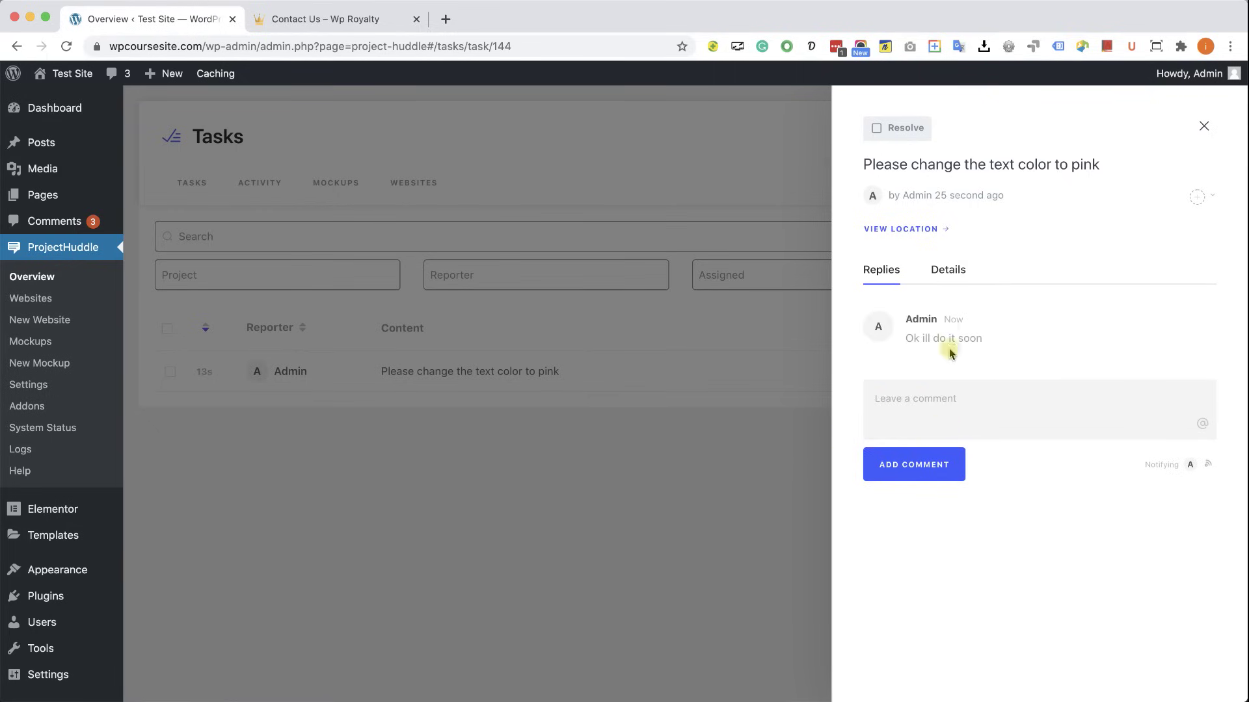
click(355, 21)
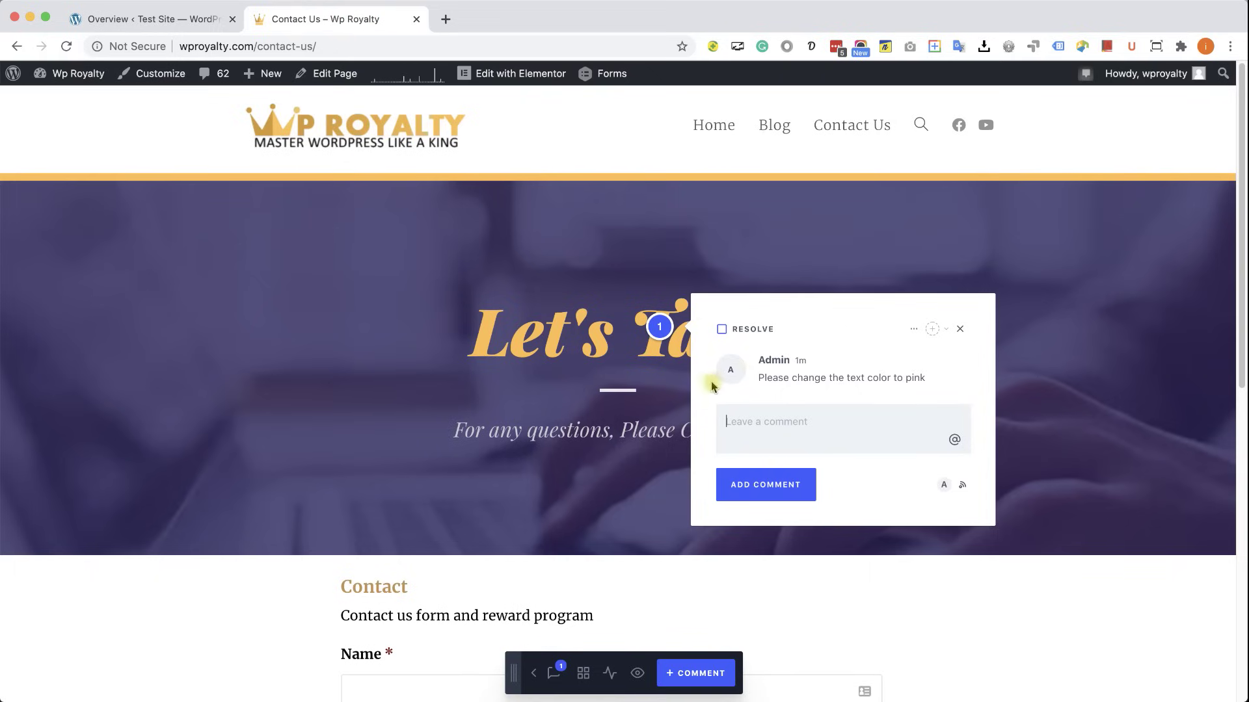
- Reload the Contact Us page and open the heading's comment thread to see the admin reply
click(66, 47)
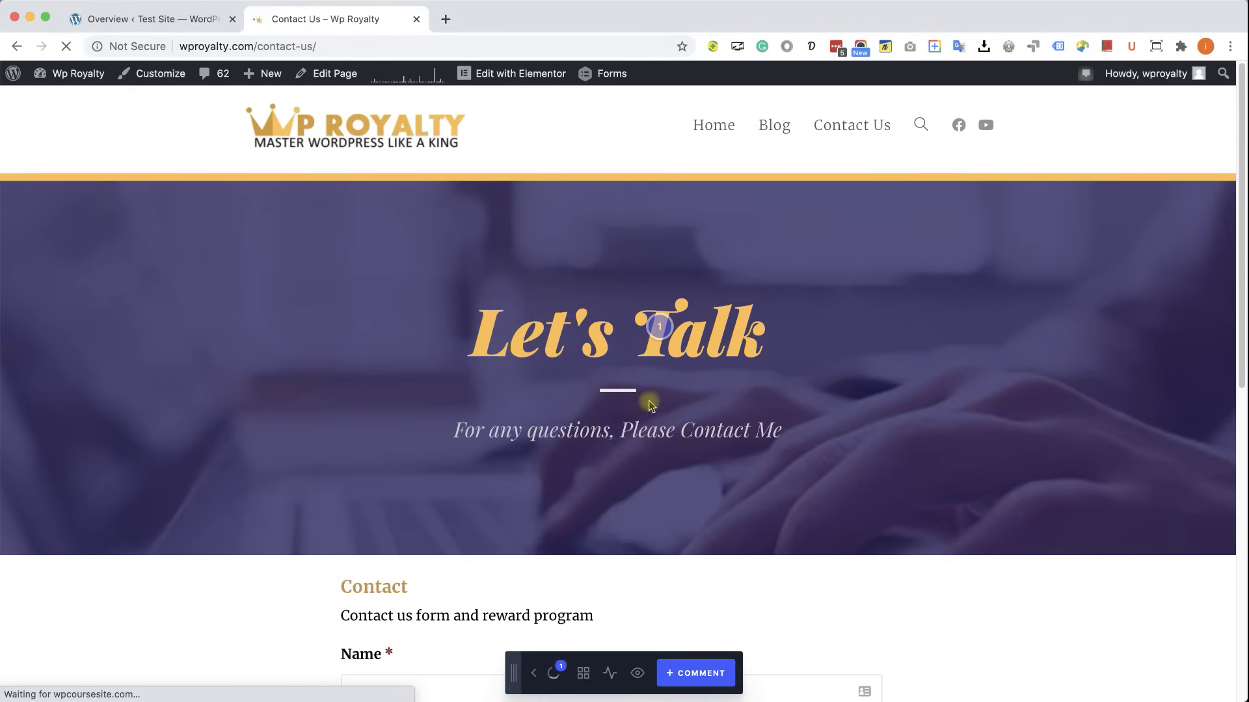
click(659, 327)
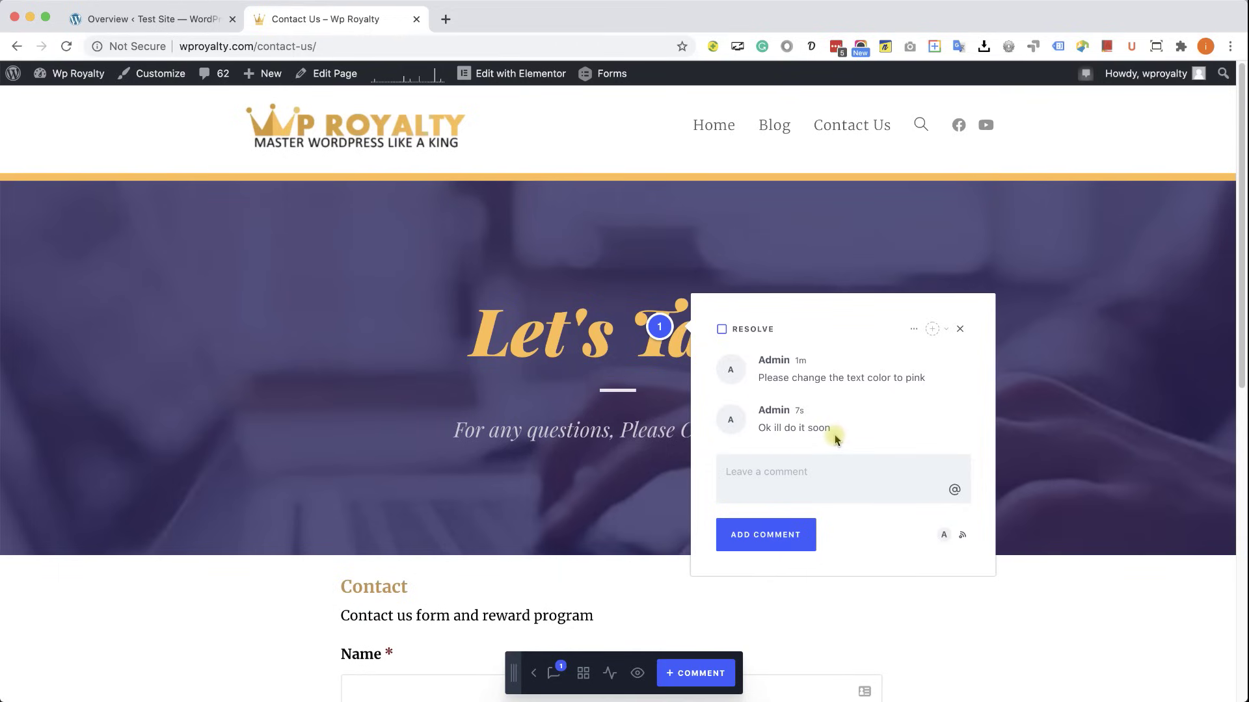
mouse_move(835, 434)
click(190, 19)
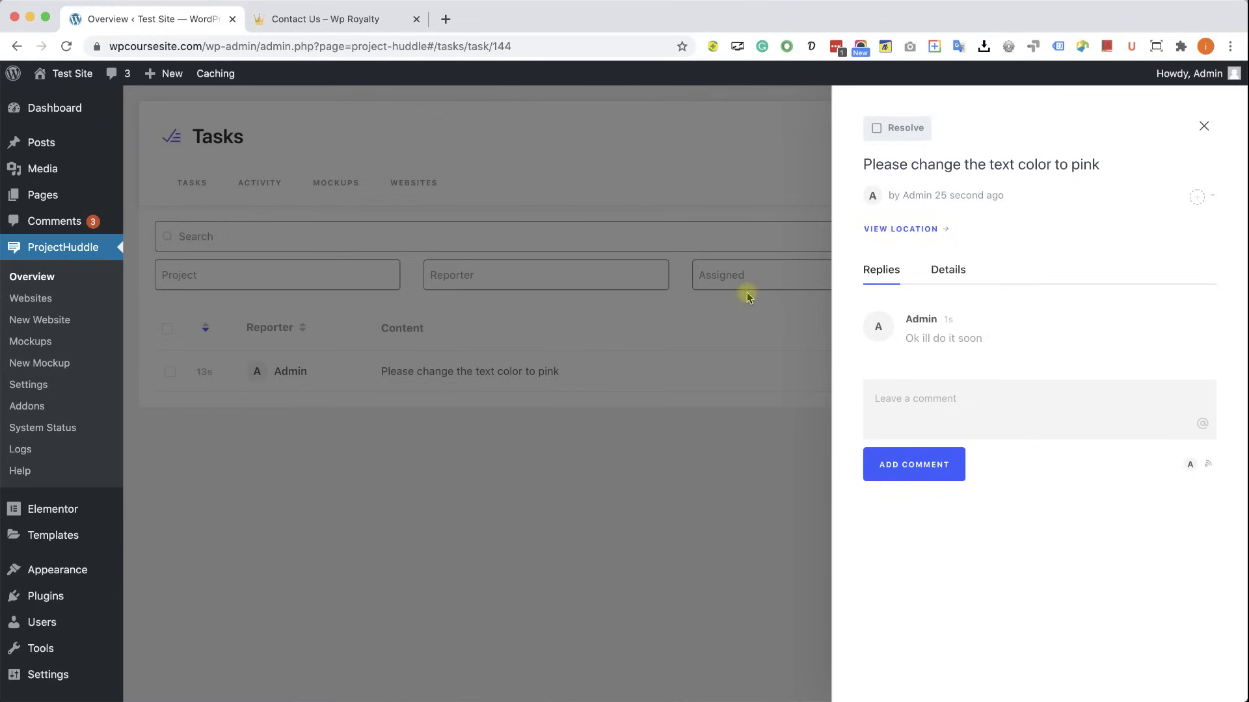
- Tick Resolve on the pink text task, then reload the Contact Us page
click(897, 132)
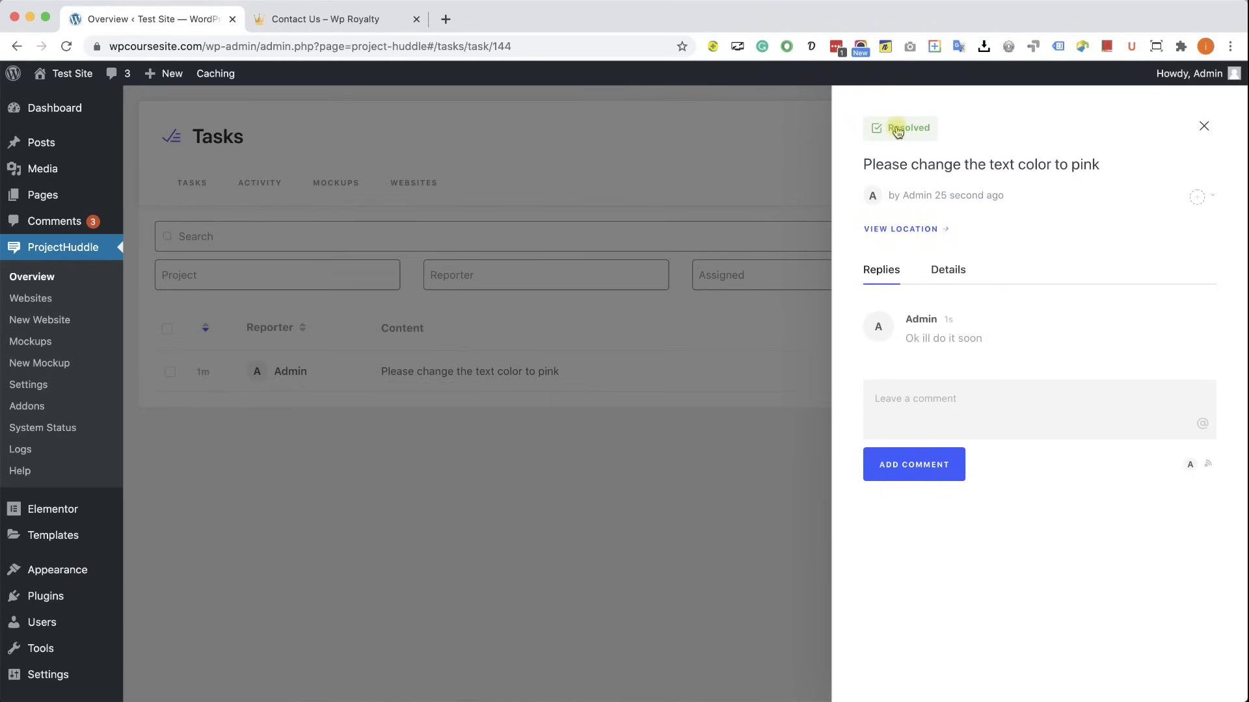
click(352, 20)
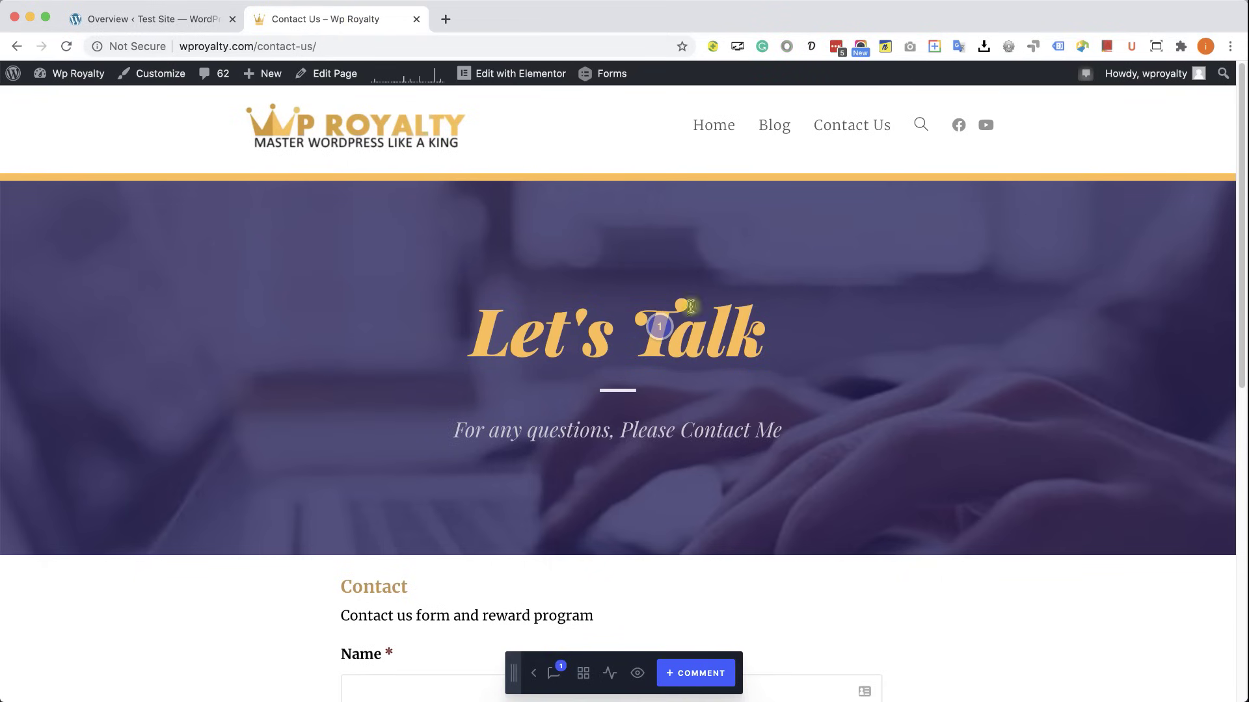
click(660, 327)
click(66, 47)
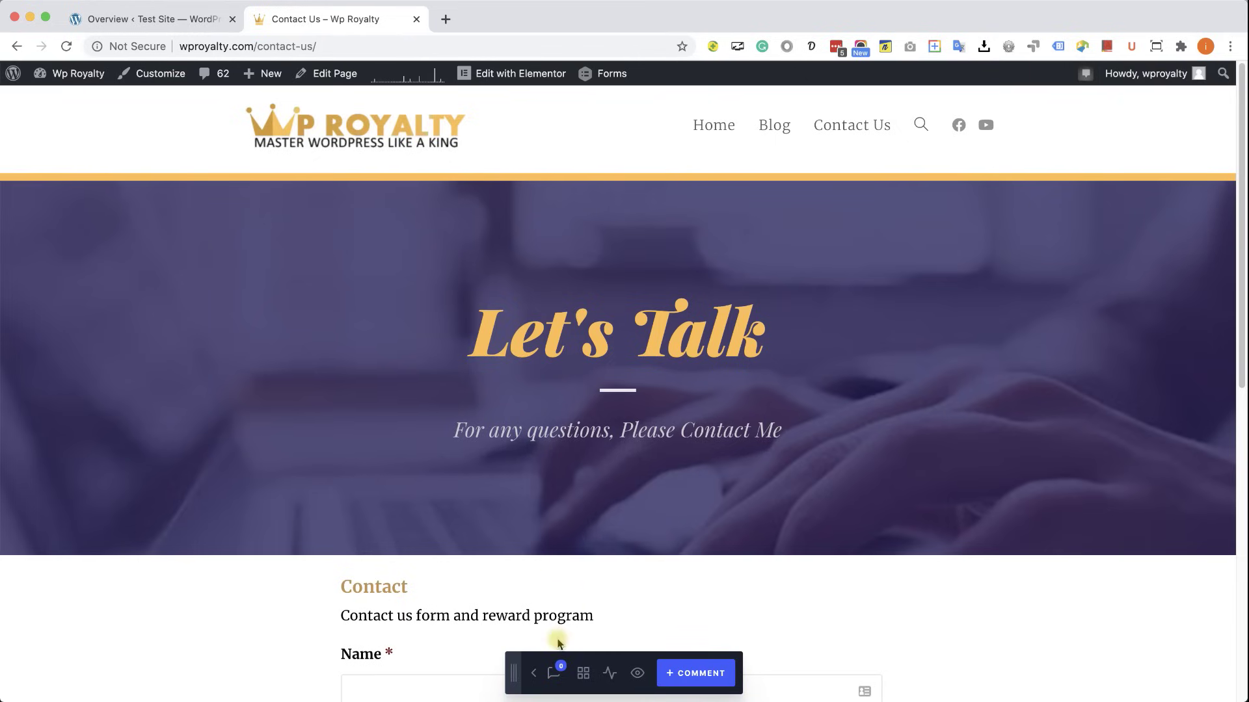
- Turn on the Resolved filter in the page's comment list, then open and close the pink text thread
click(554, 671)
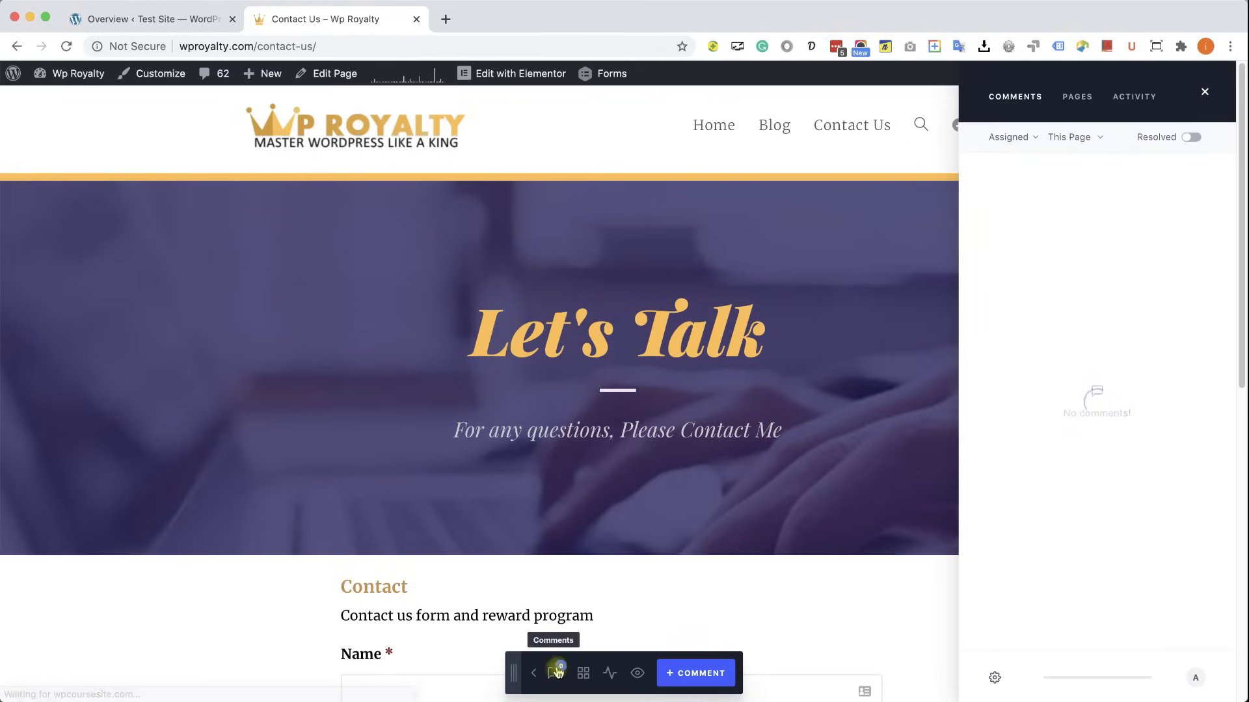
click(1191, 138)
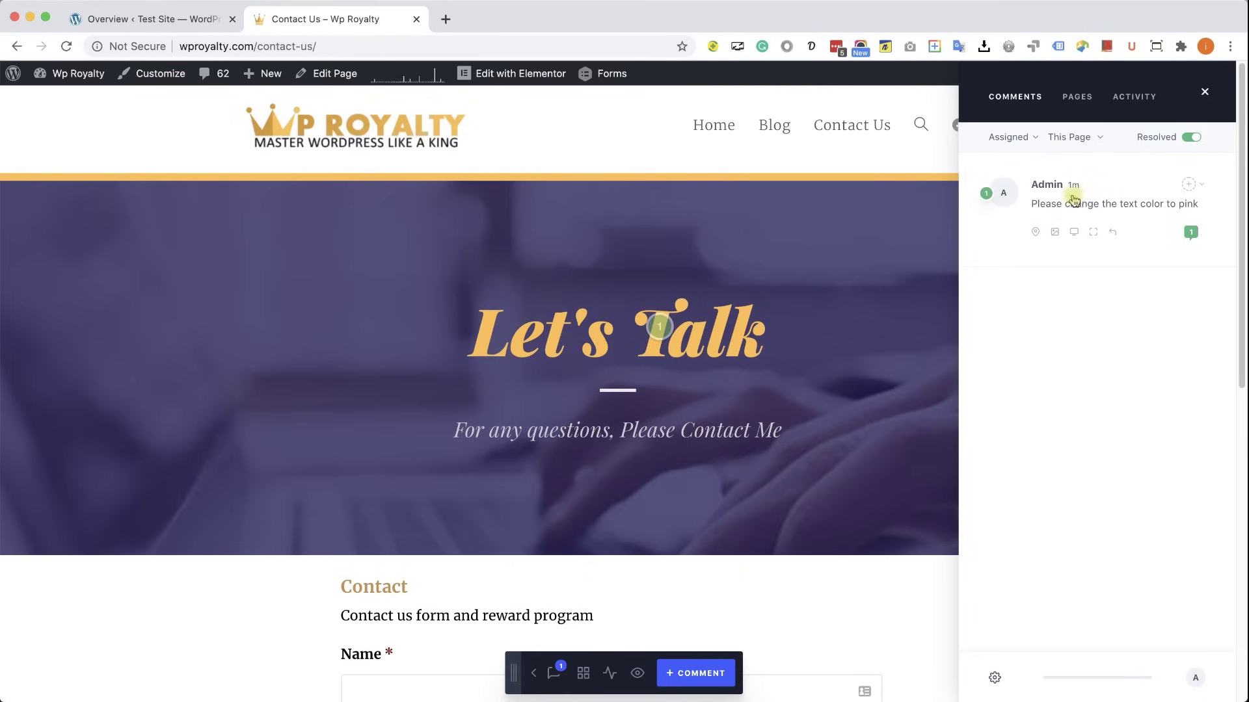
click(661, 337)
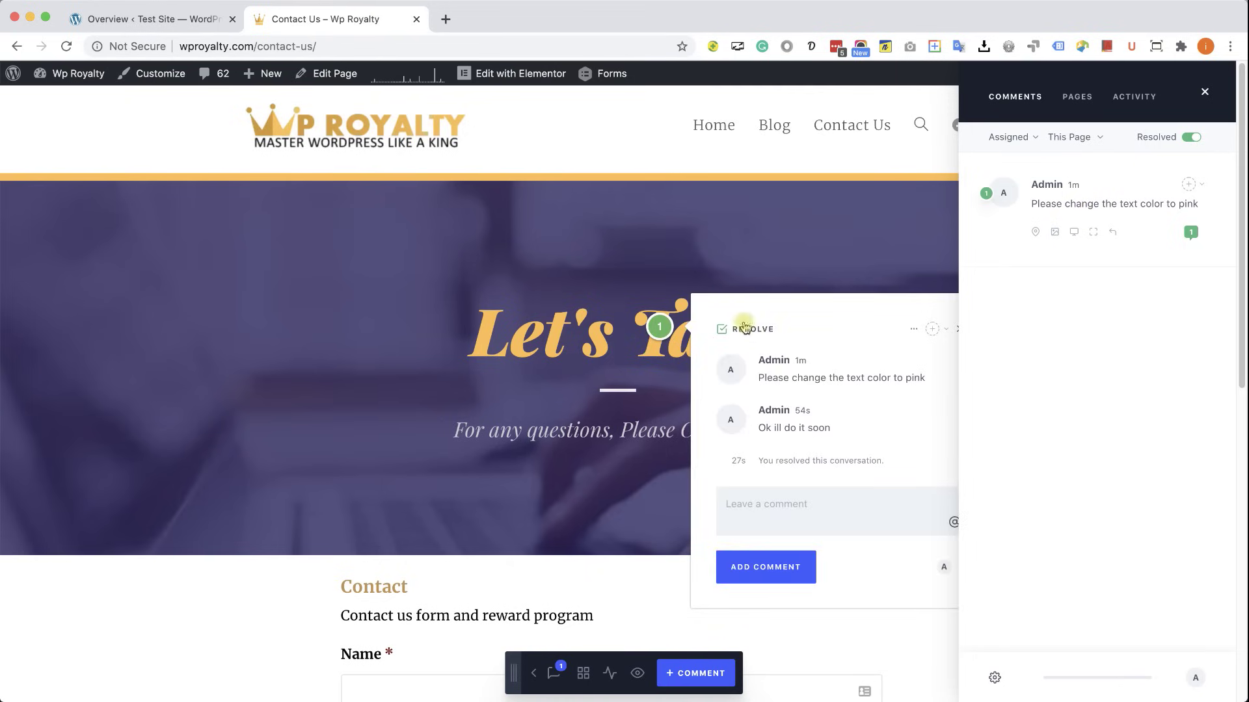
click(630, 294)
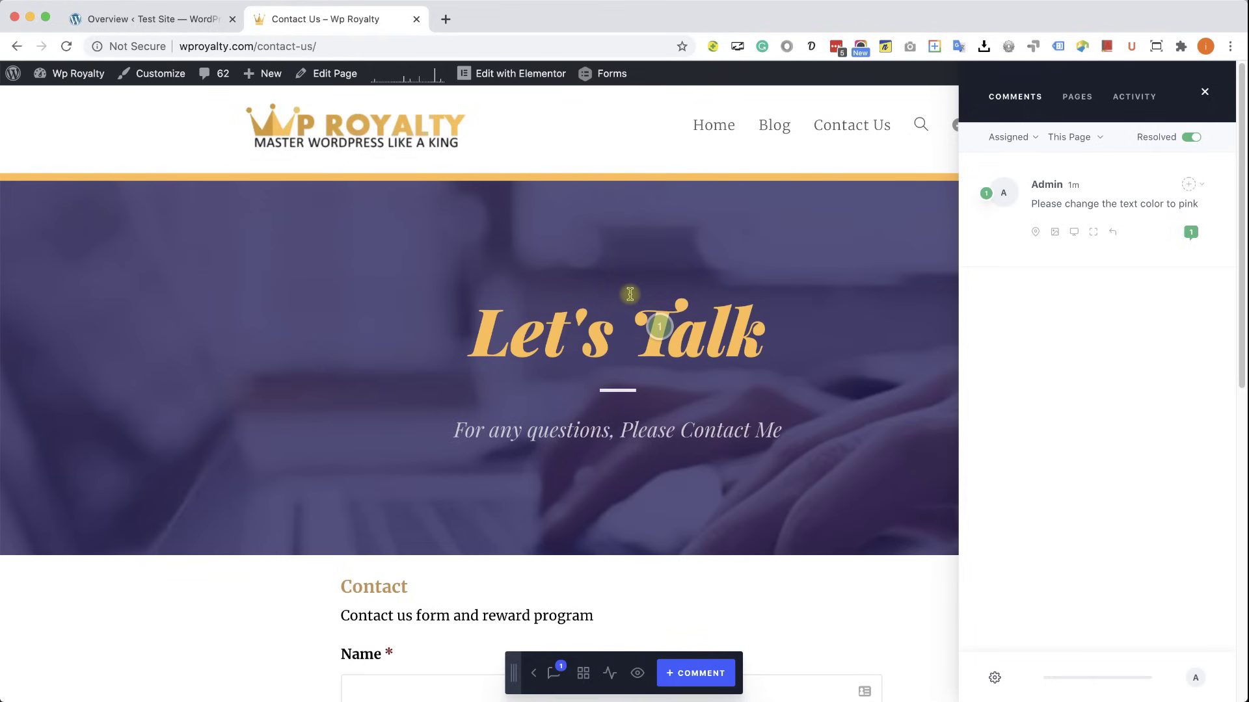